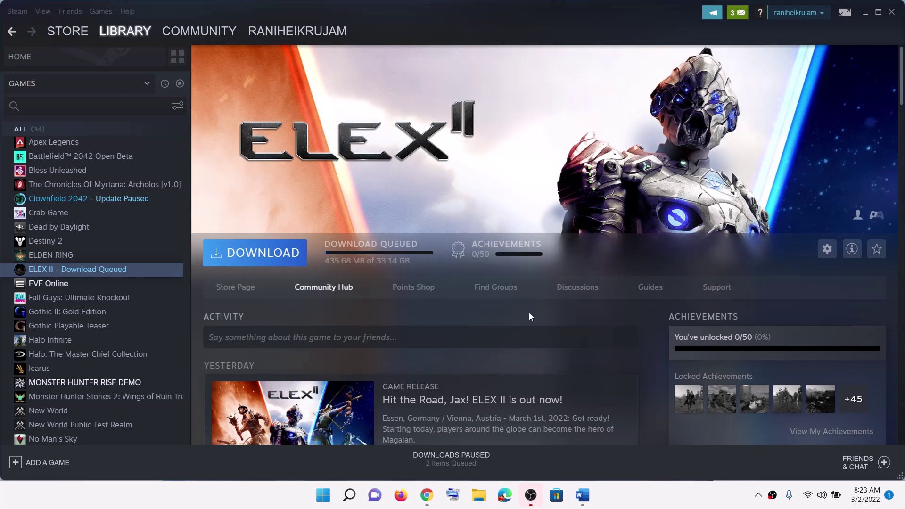
# - Highlight the guide's Restart your PC step and check the Start menu's power options
pyautogui.click(583, 496)
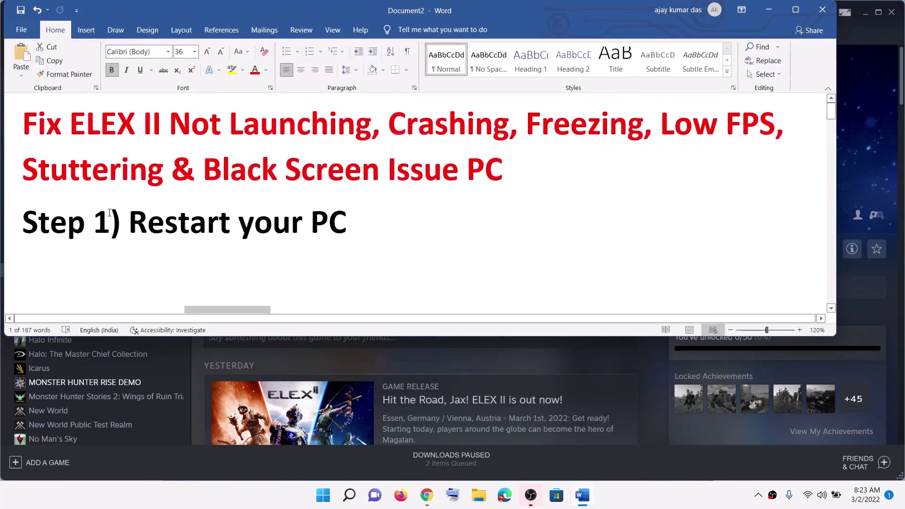
pyautogui.moveTo(129, 222); pyautogui.dragTo(384, 218)
pyautogui.click(323, 495)
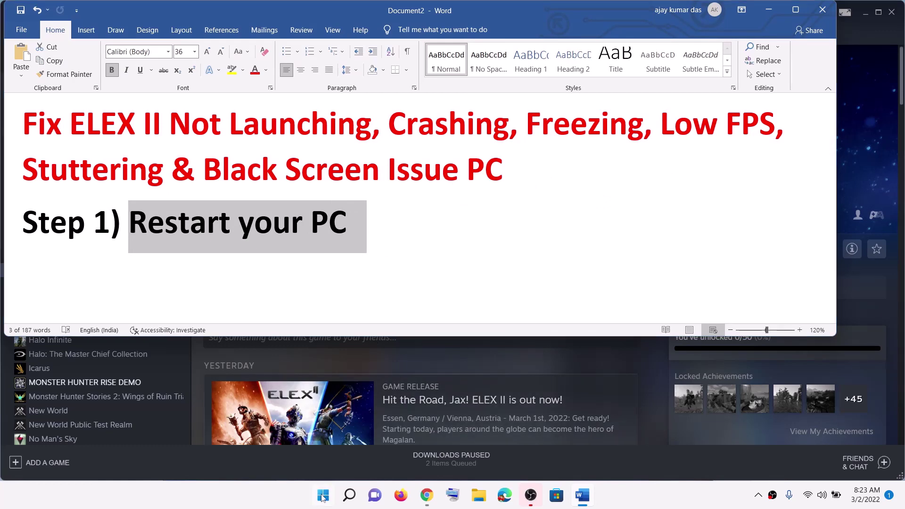
pyautogui.click(599, 454)
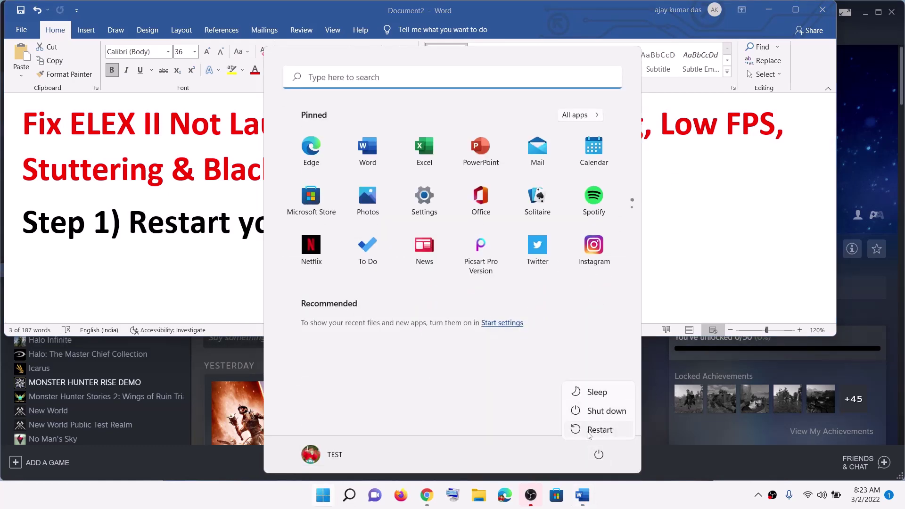
pyautogui.press('Escape')
pyautogui.press('Escape')
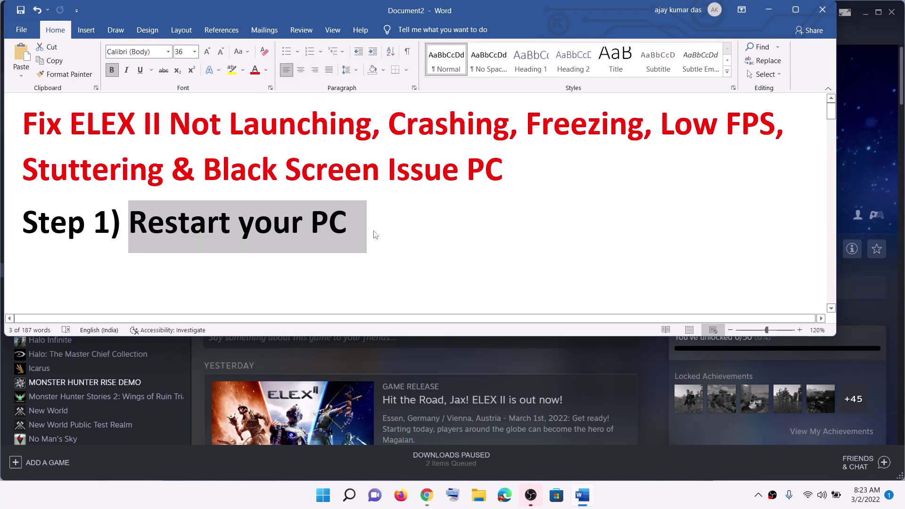
pyautogui.click(304, 228)
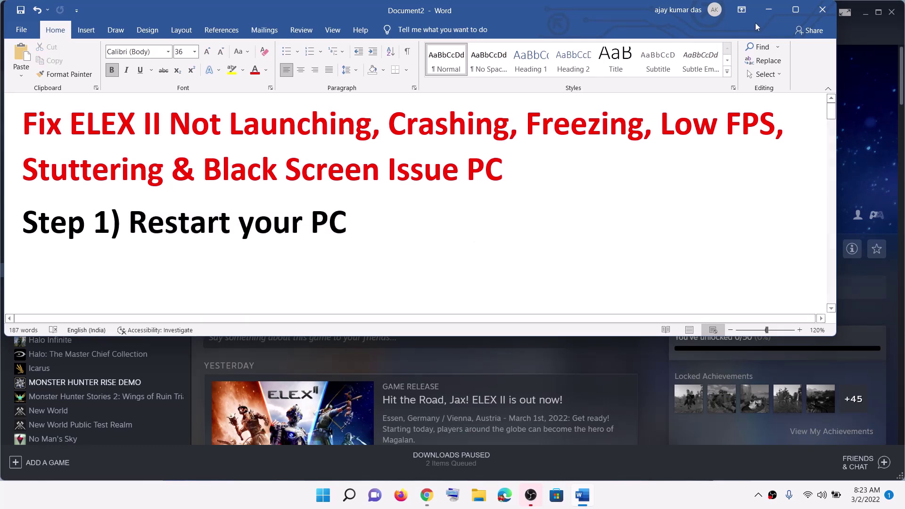
# - Scroll the Word guide to the -dx11 launch option text and highlight it
pyautogui.click(768, 10)
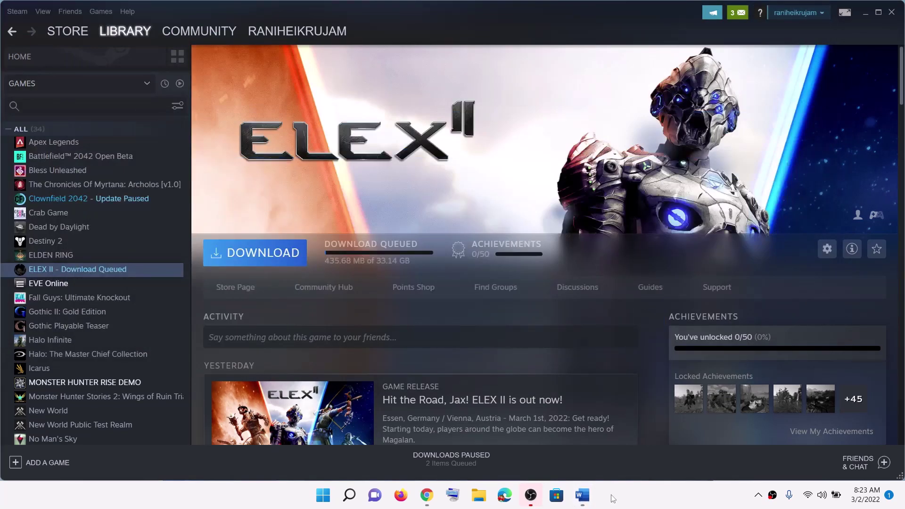
pyautogui.click(580, 497)
pyautogui.scroll(-3, 134, 189)
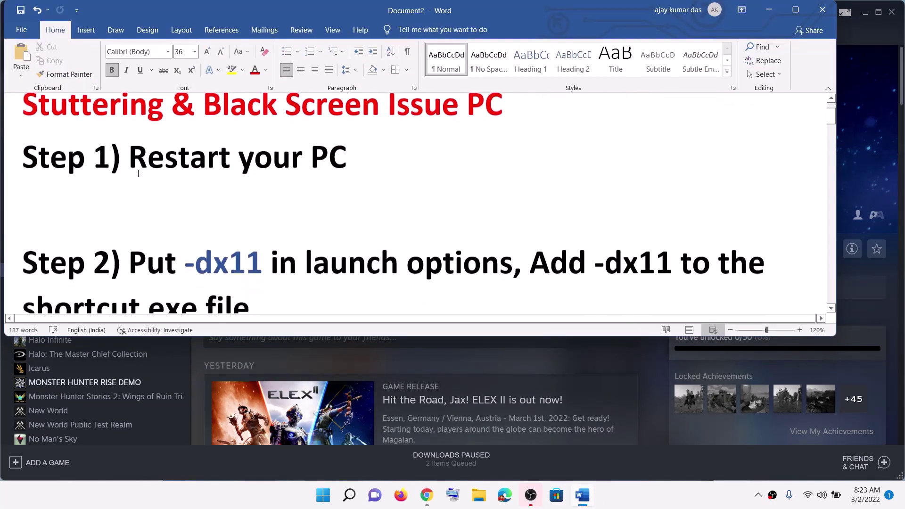
pyautogui.moveTo(182, 225); pyautogui.dragTo(270, 226)
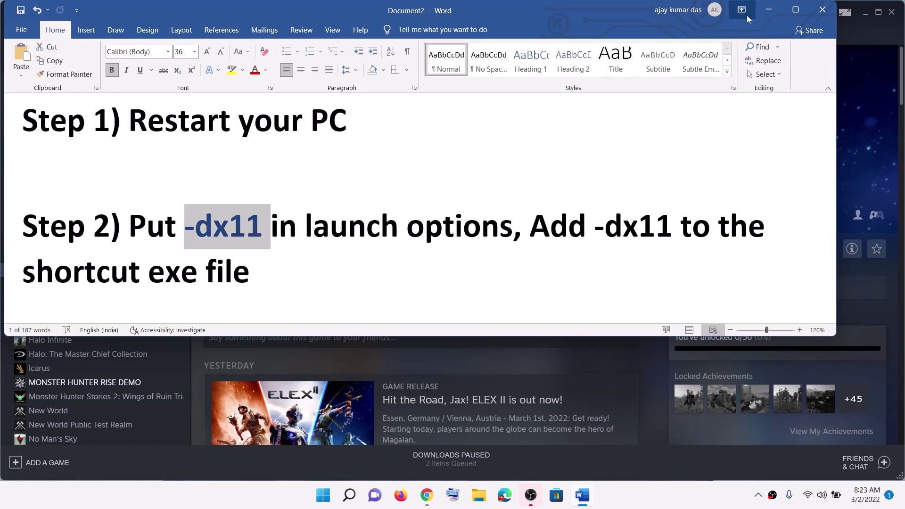
# - Check the launch options field in ELEX II's Steam properties, then close them
pyautogui.click(778, 10)
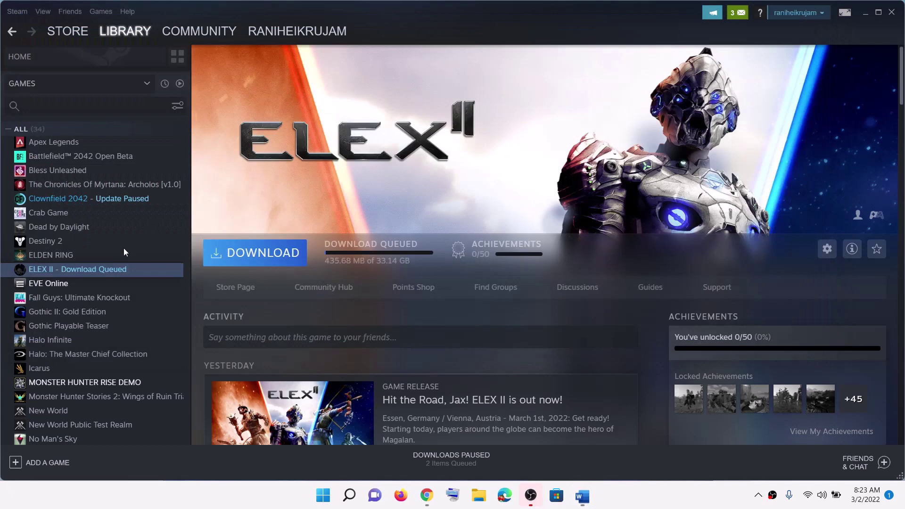
pyautogui.rightClick(63, 273)
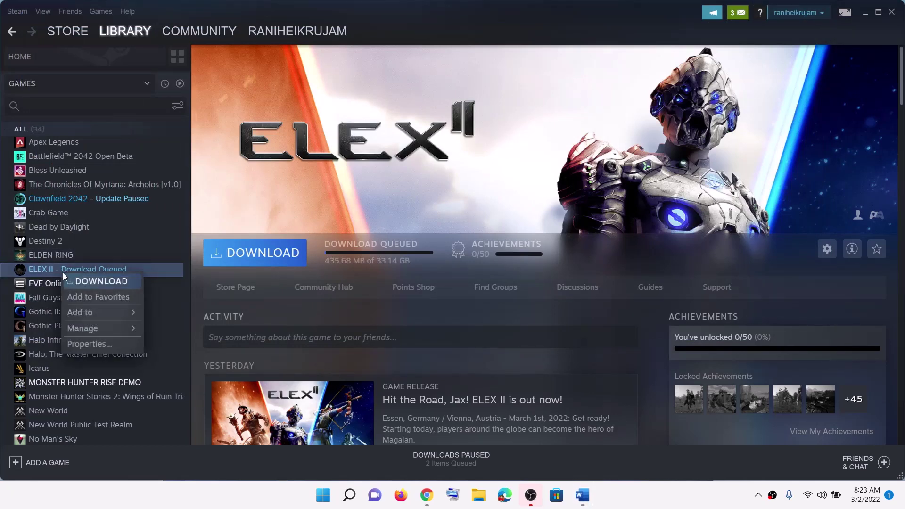
pyautogui.click(91, 346)
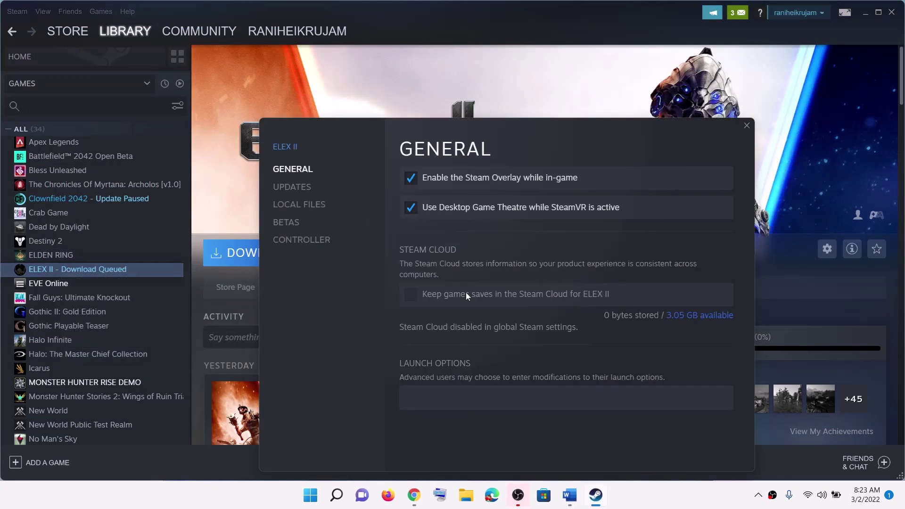
pyautogui.click(431, 399)
pyautogui.click(593, 258)
pyautogui.click(746, 126)
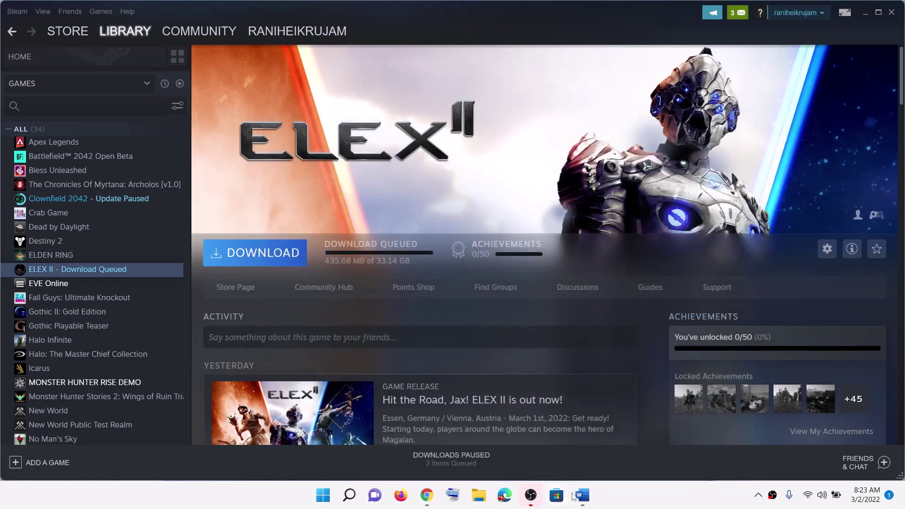
# - Highlight Step 3's text on allowing the game exe through antivirus/Windows Security
pyautogui.click(583, 495)
pyautogui.scroll(-5, 347, 256)
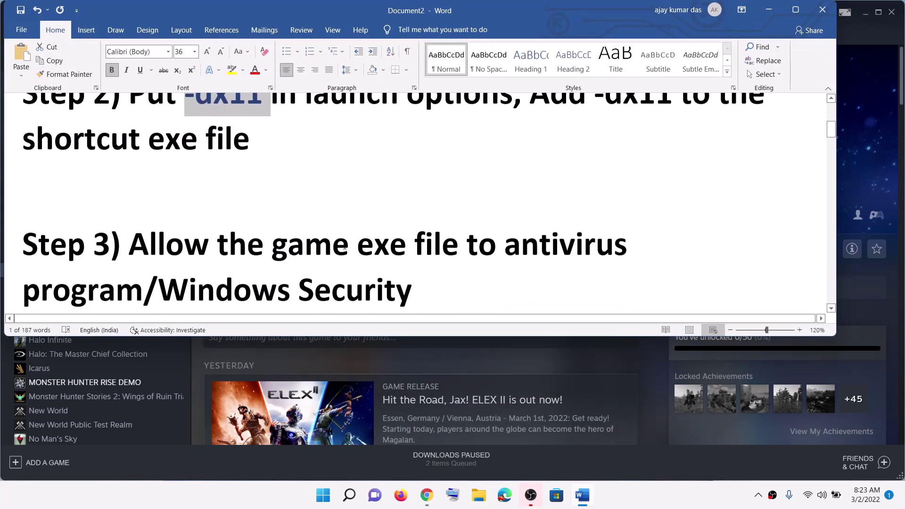
pyautogui.scroll(1, 344, 226)
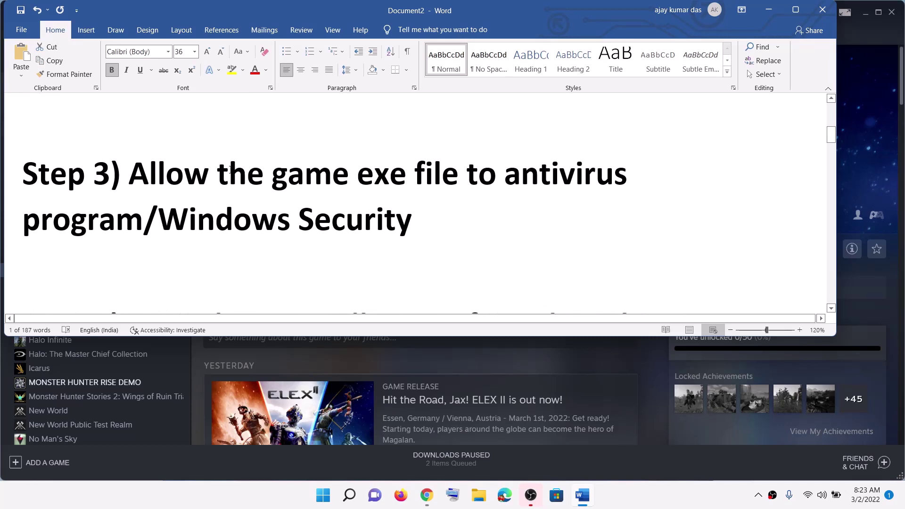
pyautogui.moveTo(168, 169); pyautogui.dragTo(459, 181)
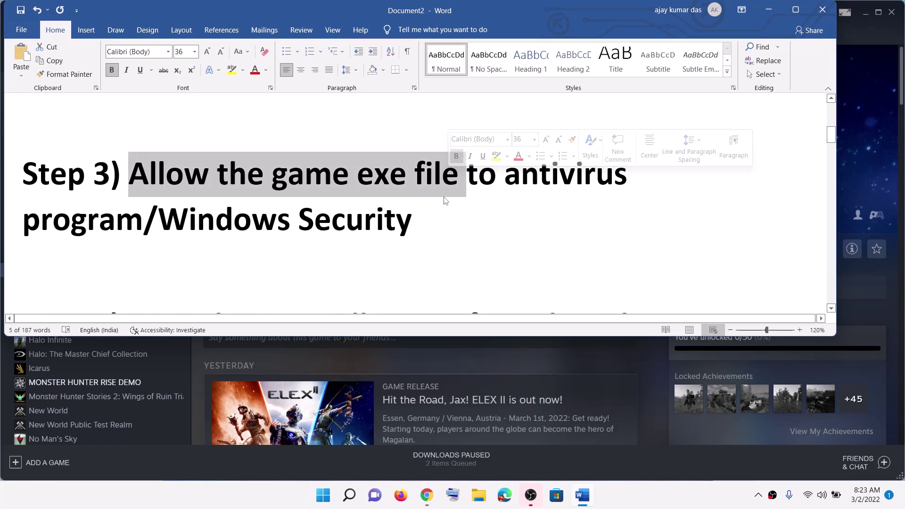
pyautogui.click(217, 175)
pyautogui.hotkey('ctrl', 'shift', 'Right')
pyautogui.hotkey('ctrl', 'shift', 'Right')
pyautogui.hotkey('ctrl', 'shift', 'Right')
pyautogui.hotkey('ctrl', 'shift', 'Right')
pyautogui.hotkey('ctrl', 'shift', 'Right')
pyautogui.hotkey('ctrl', 'shift', 'Right')
pyautogui.moveTo(143, 222); pyautogui.dragTo(71, 222)
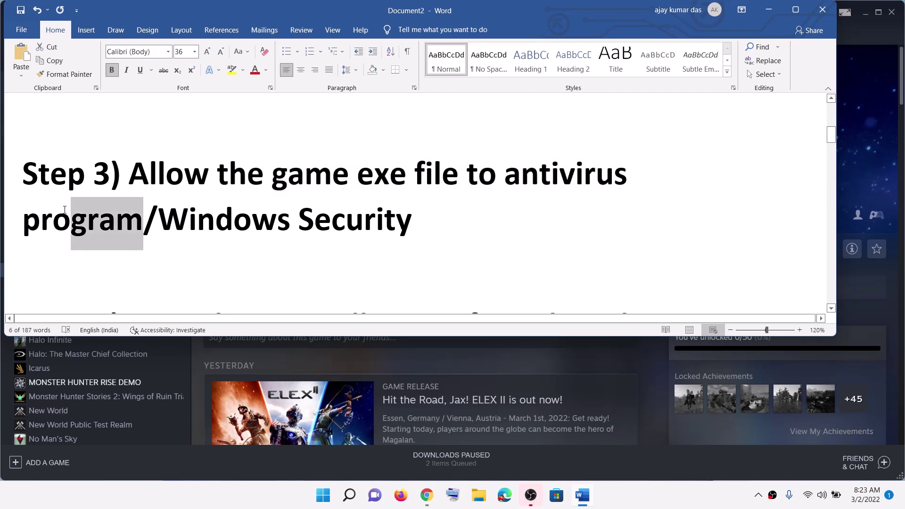
pyautogui.moveTo(158, 219); pyautogui.dragTo(424, 222)
pyautogui.click(323, 495)
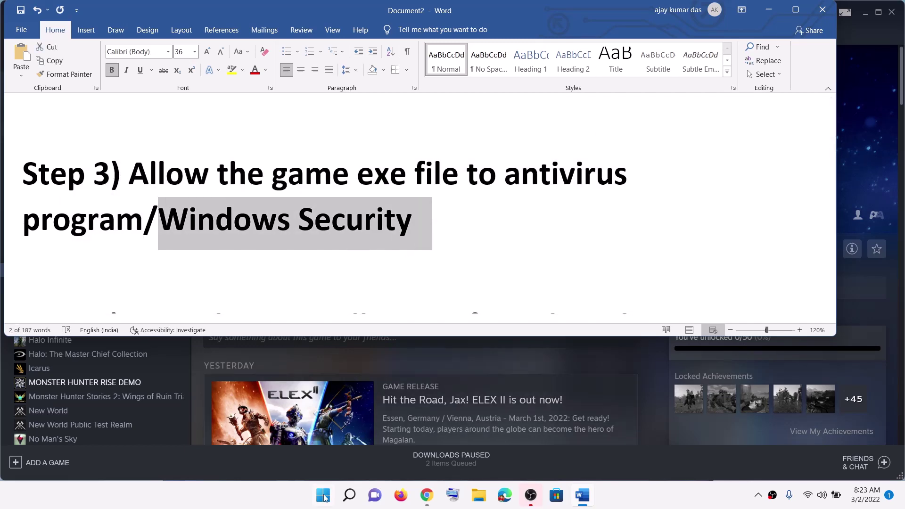
# - Go Settings > Privacy & security > Virus & threat protection > ransomware protection, approving the admin prompt
pyautogui.click(423, 208)
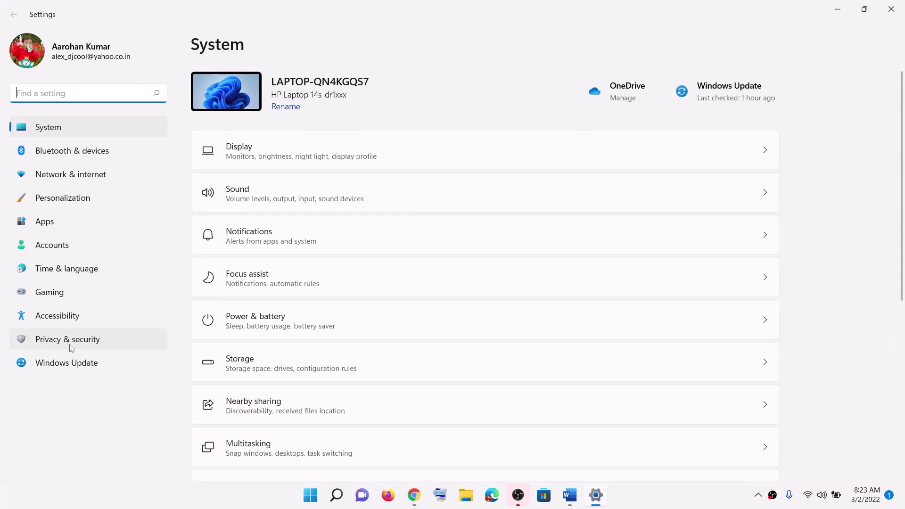
pyautogui.click(83, 347)
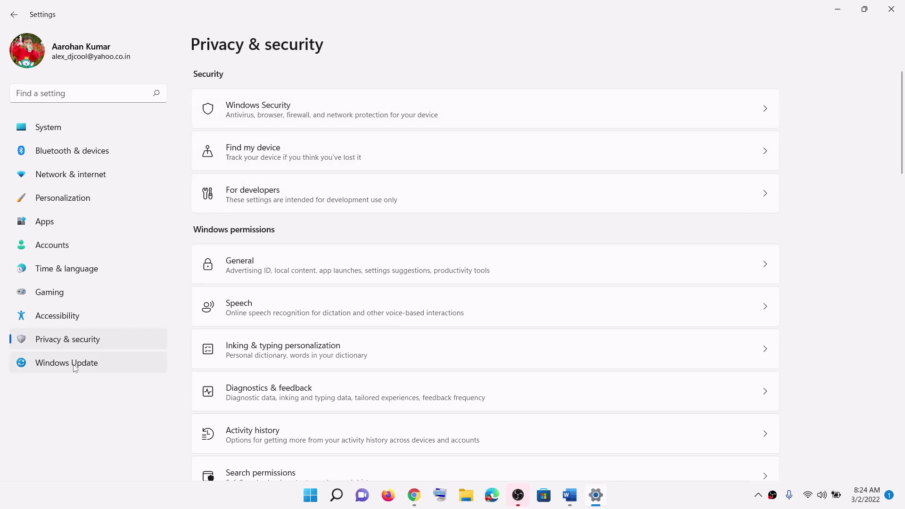
pyautogui.click(291, 116)
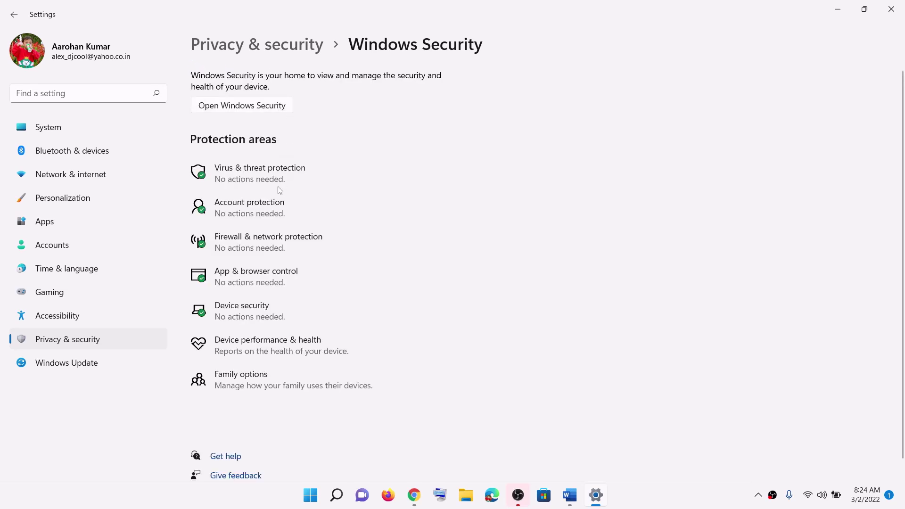
pyautogui.click(265, 175)
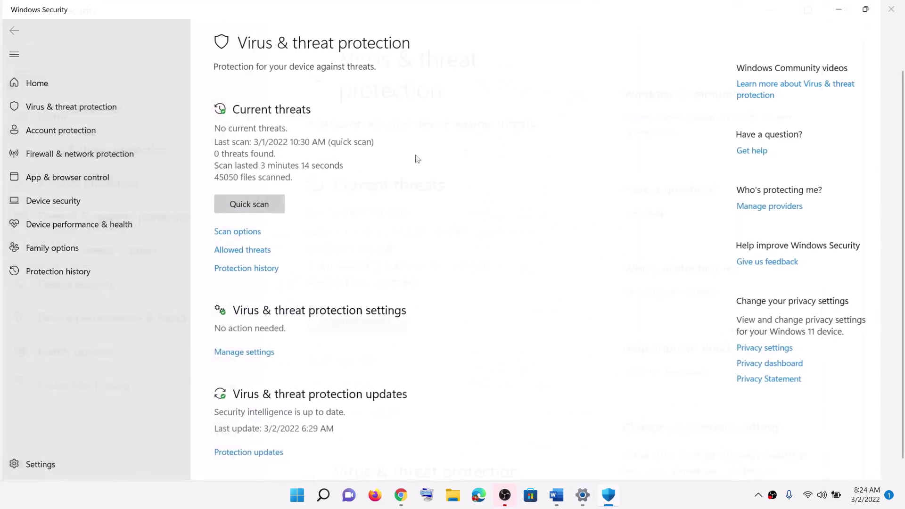
pyautogui.scroll(-2, 381, 332)
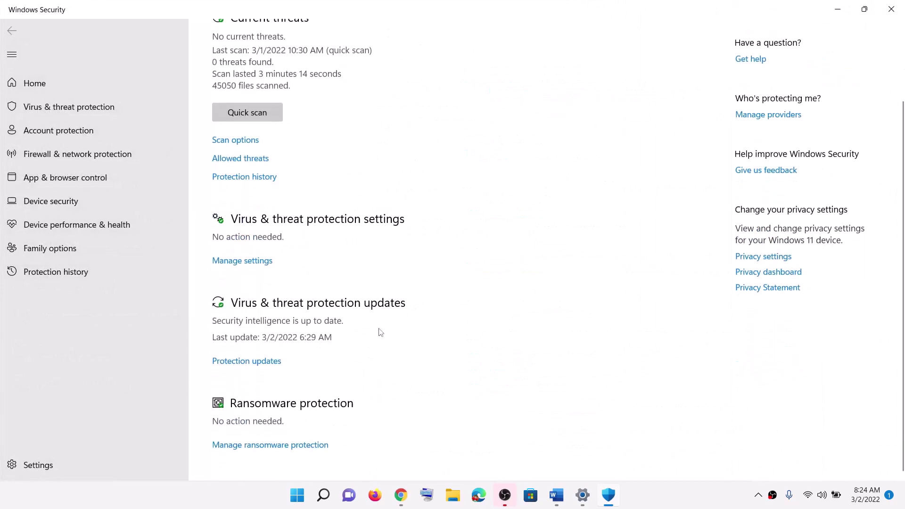
pyautogui.click(286, 446)
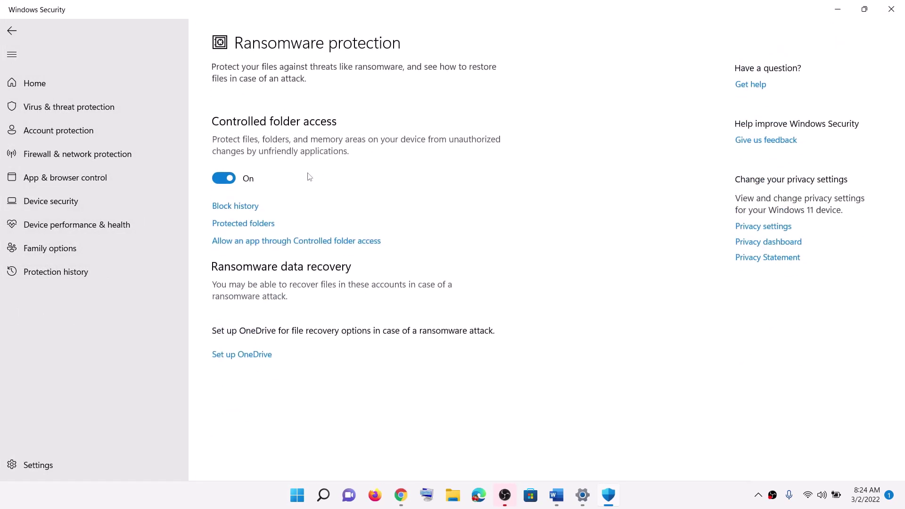
pyautogui.click(268, 240)
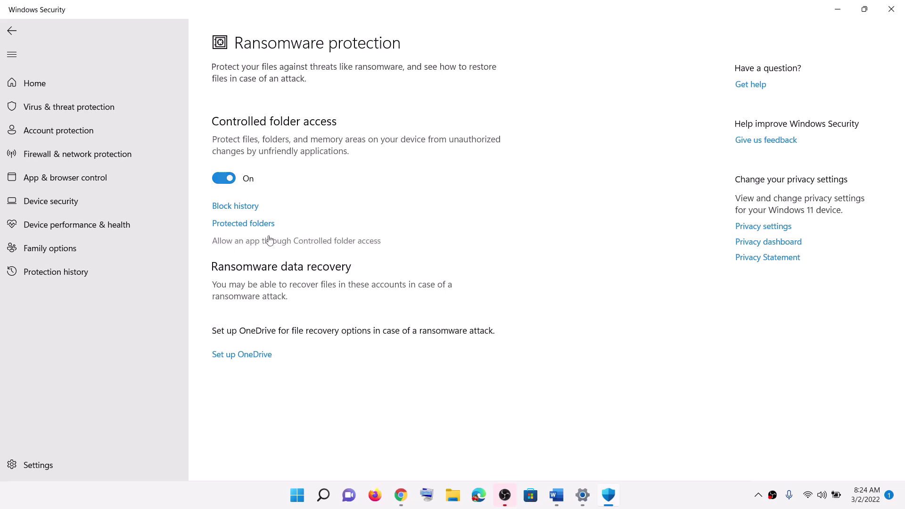
pyautogui.click(420, 336)
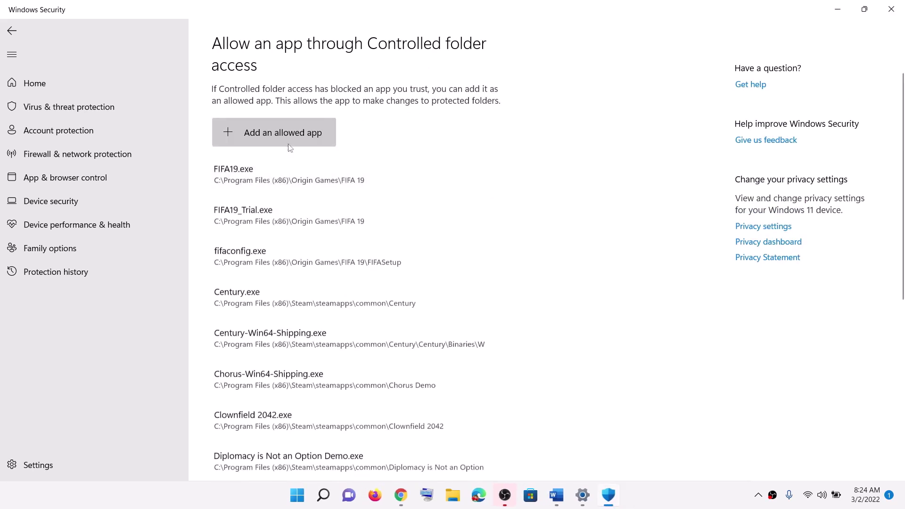
# - Start adding an allowed app and browse to C:\Program Files (x86)
pyautogui.click(279, 135)
pyautogui.click(264, 178)
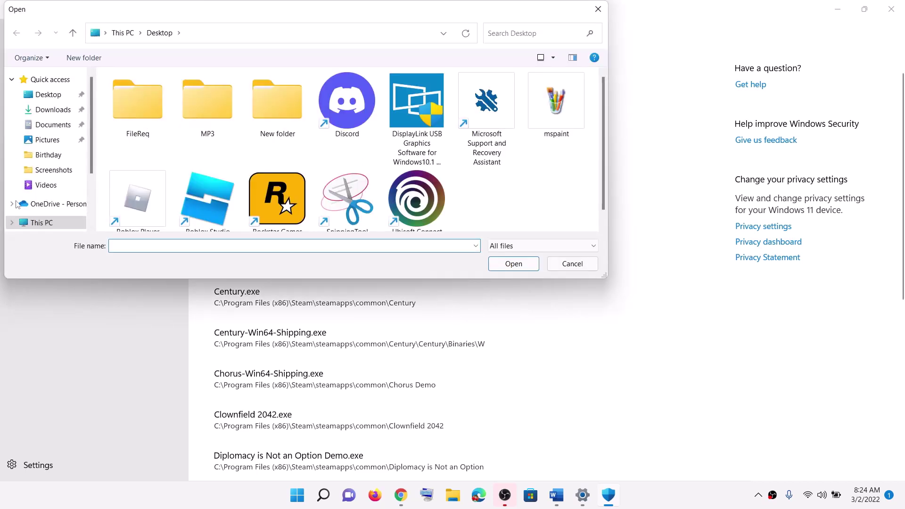
pyautogui.click(34, 225)
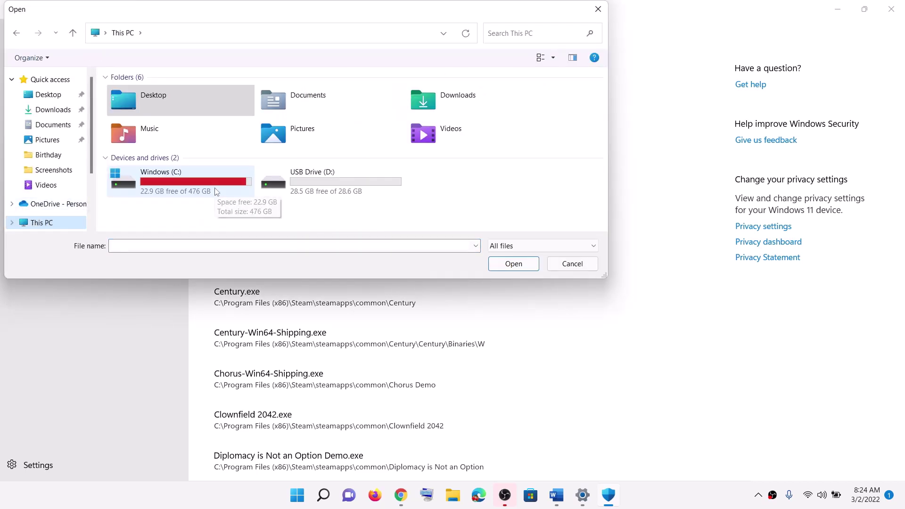
pyautogui.doubleClick(220, 176)
pyautogui.scroll(-5, 182, 186)
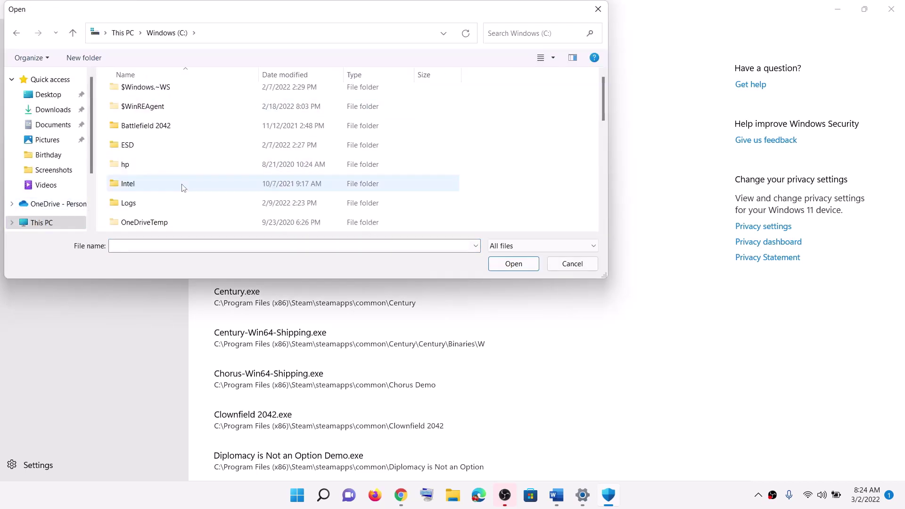
pyautogui.scroll(3, 188, 172)
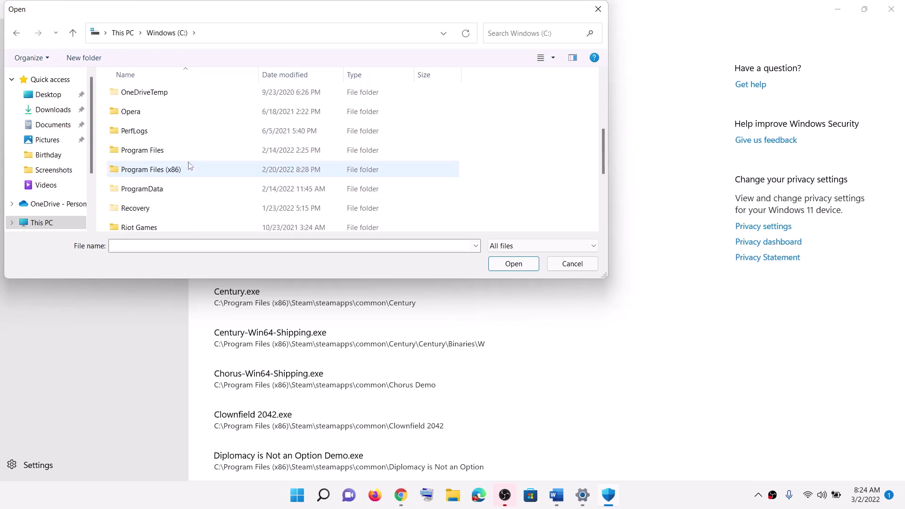
pyautogui.doubleClick(156, 170)
# - Open Steam > steamapps > common > ELEX2, find it empty, and cancel
pyautogui.scroll(-6, 153, 165)
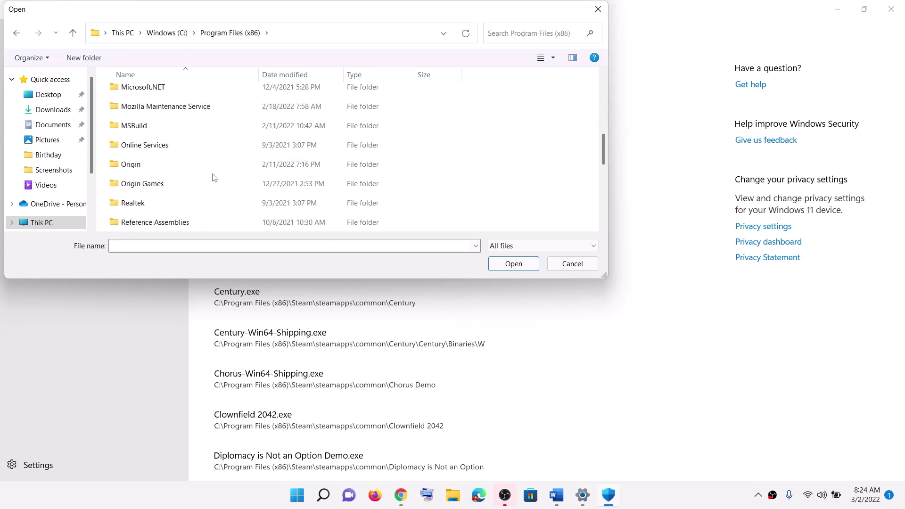
pyautogui.scroll(-1, 154, 165)
pyautogui.scroll(2, 146, 175)
pyautogui.scroll(-1, 141, 182)
pyautogui.doubleClick(134, 164)
pyautogui.scroll(-2, 162, 168)
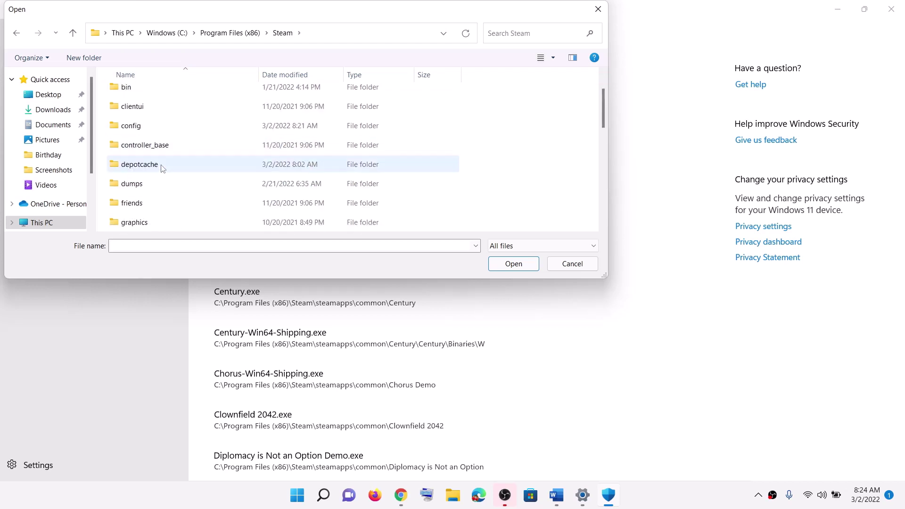
pyautogui.scroll(-2, 155, 175)
pyautogui.doubleClick(142, 204)
pyautogui.doubleClick(147, 99)
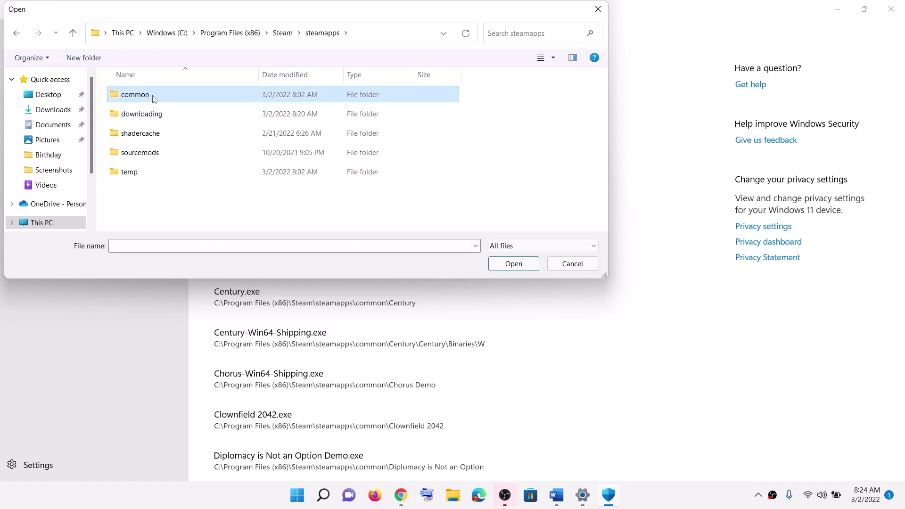
pyautogui.click(143, 100)
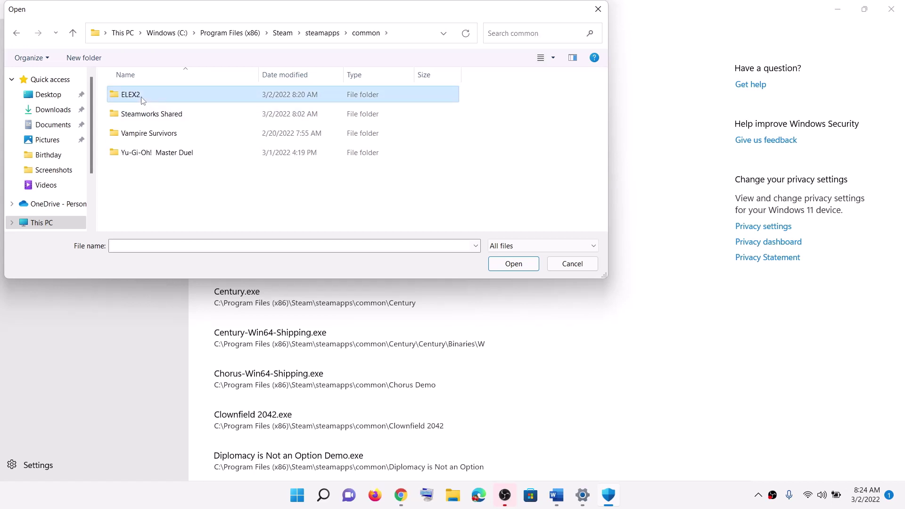
pyautogui.doubleClick(155, 98)
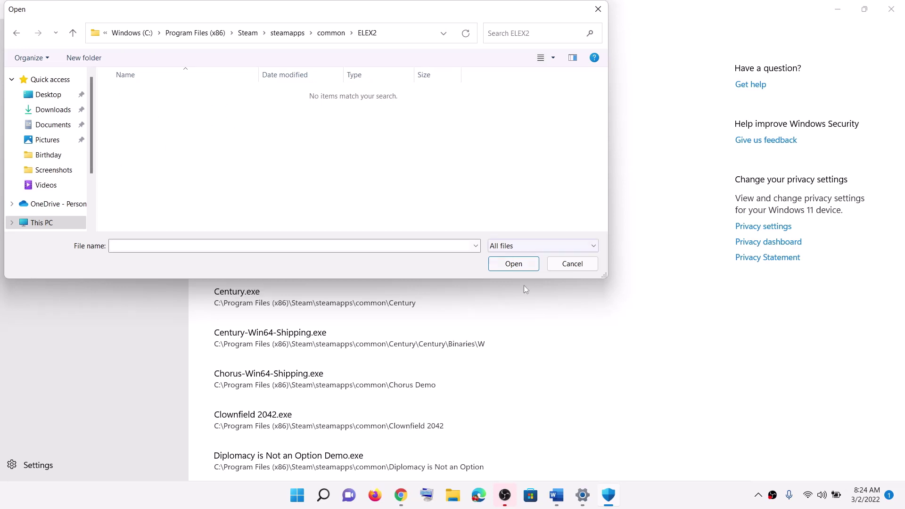
pyautogui.click(574, 264)
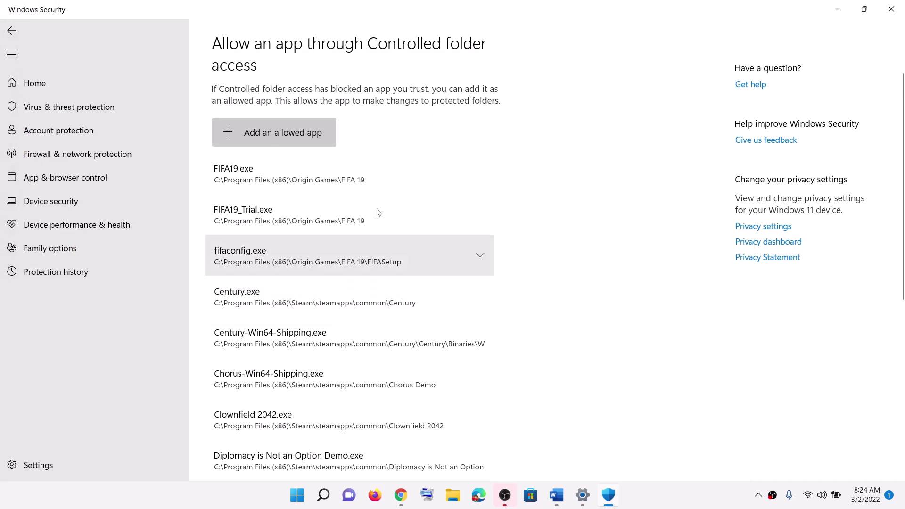
# - Close Windows Security and open Steam's game library from the system tray
pyautogui.click(887, 14)
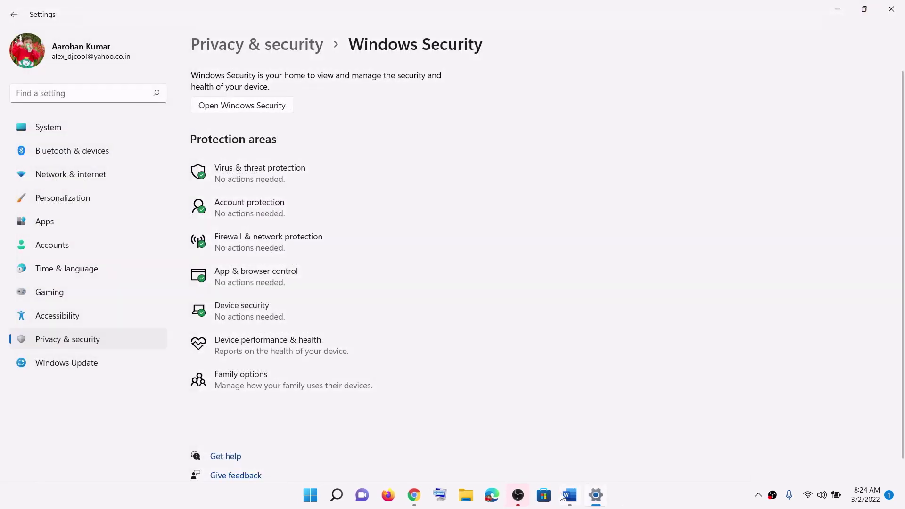
pyautogui.click(757, 494)
pyautogui.click(747, 462)
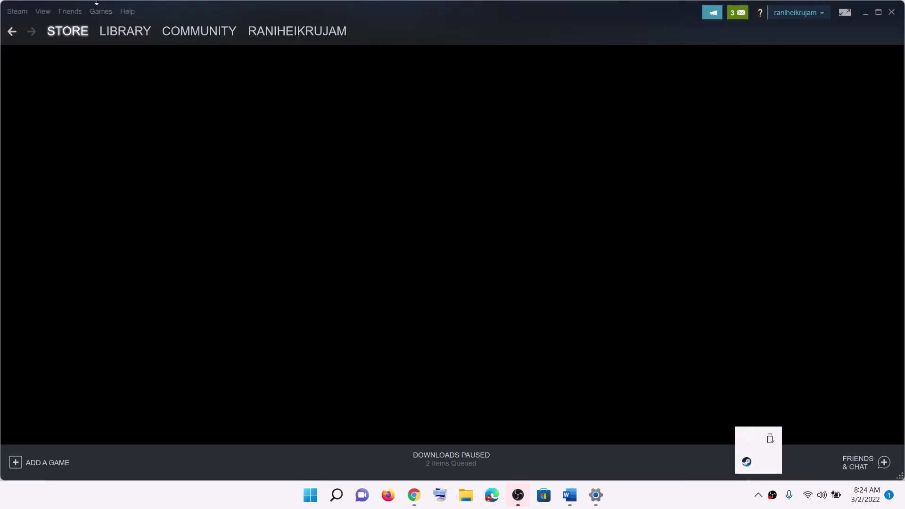
pyautogui.click(125, 31)
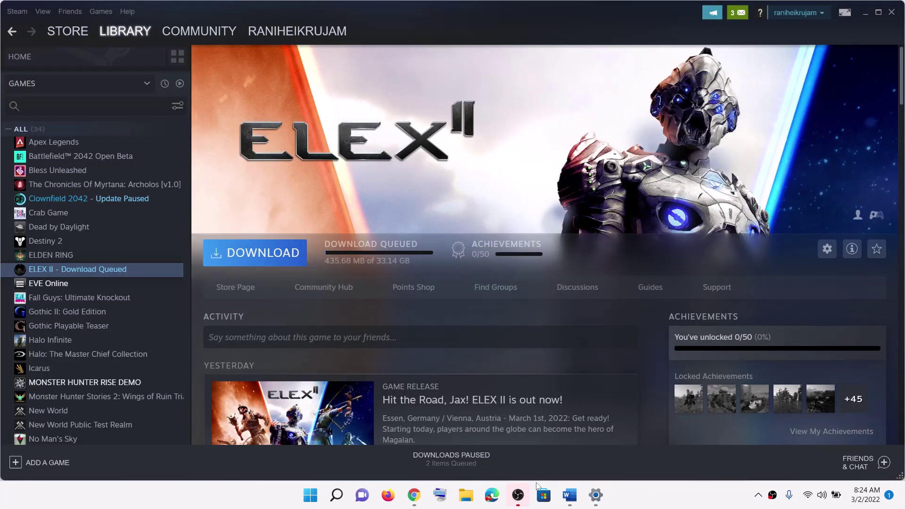
# - Scroll the Word guide to Step 4 and highlight its NVIDIA and AMD driver links
pyautogui.click(569, 496)
pyautogui.scroll(-5, 187, 185)
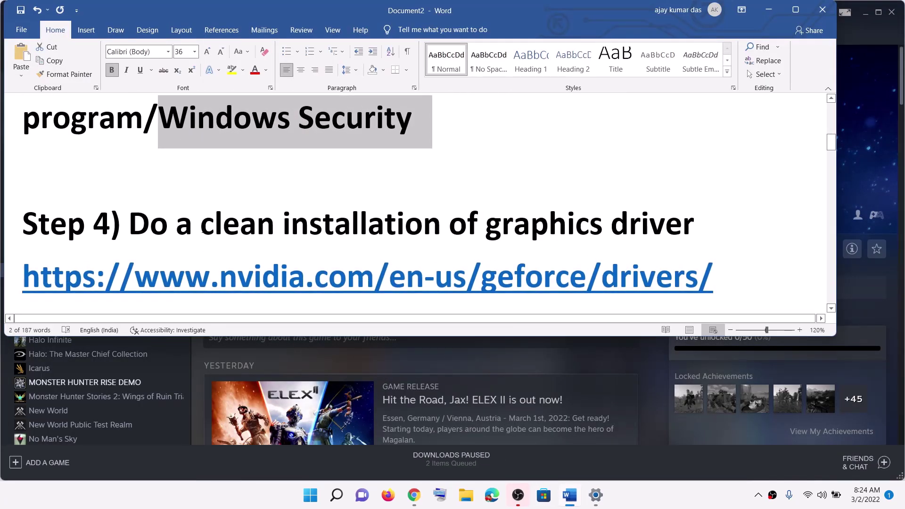
pyautogui.moveTo(187, 185); pyautogui.dragTo(693, 189)
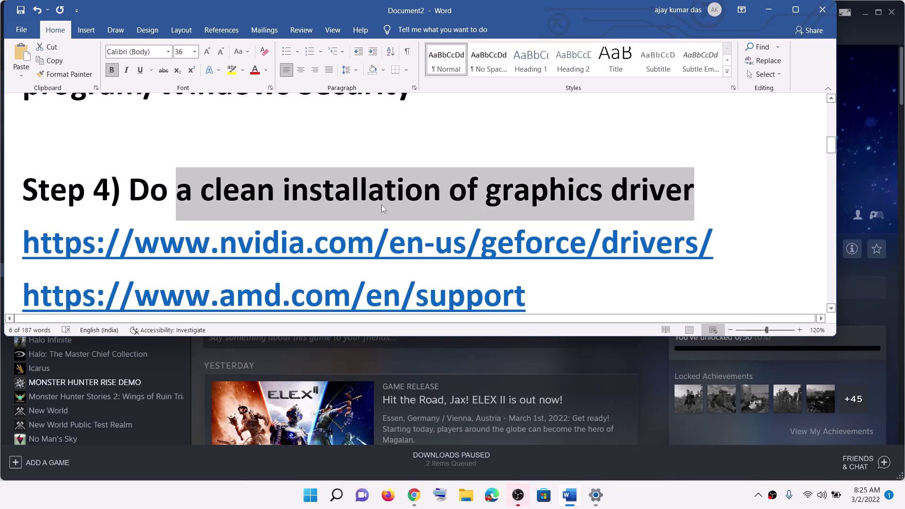
pyautogui.scroll(-1, 644, 216)
pyautogui.tripleClick(719, 207)
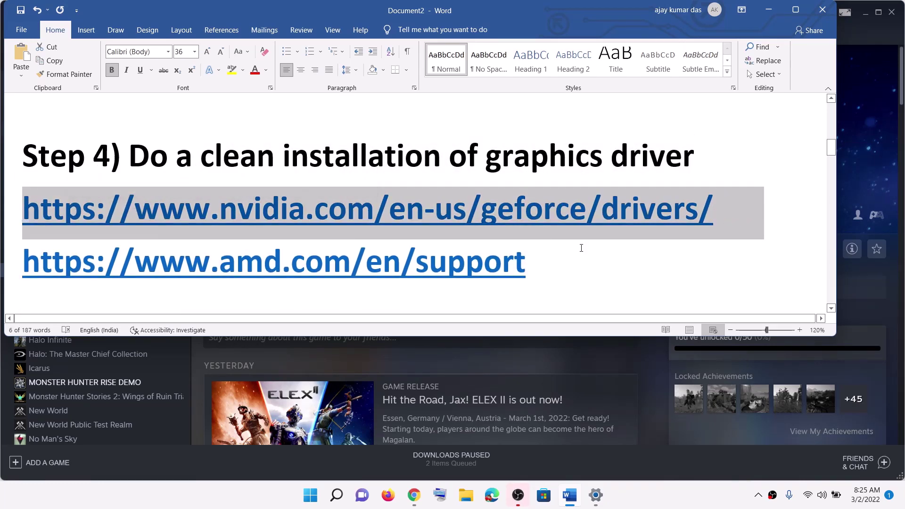
pyautogui.tripleClick(580, 246)
pyautogui.click(654, 489)
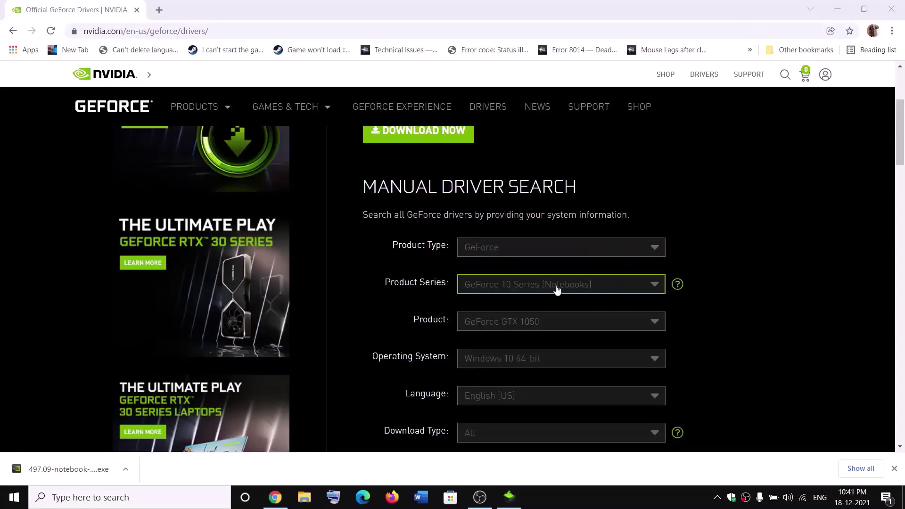
# - Search NVIDIA drivers for Windows 10 64-bit and open the top result, Game Ready Driver 497.09
pyautogui.scroll(-1, 542, 297)
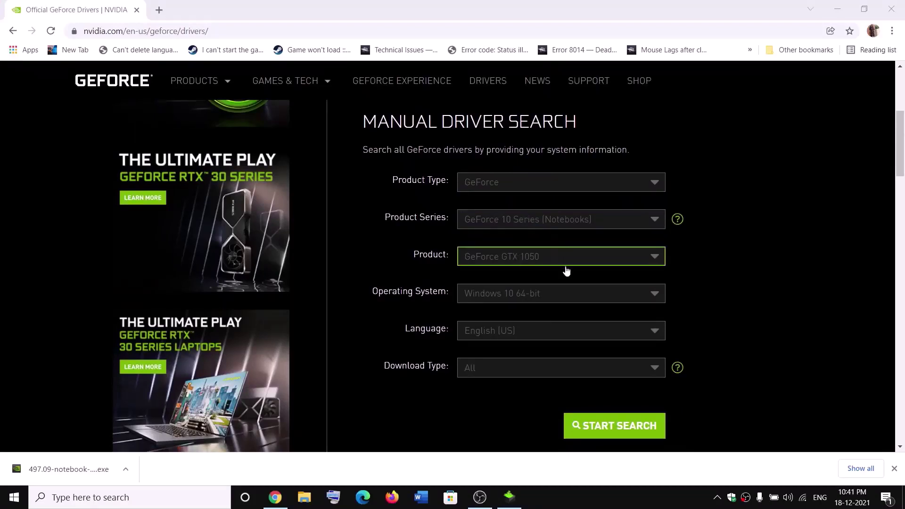
pyautogui.click(507, 296)
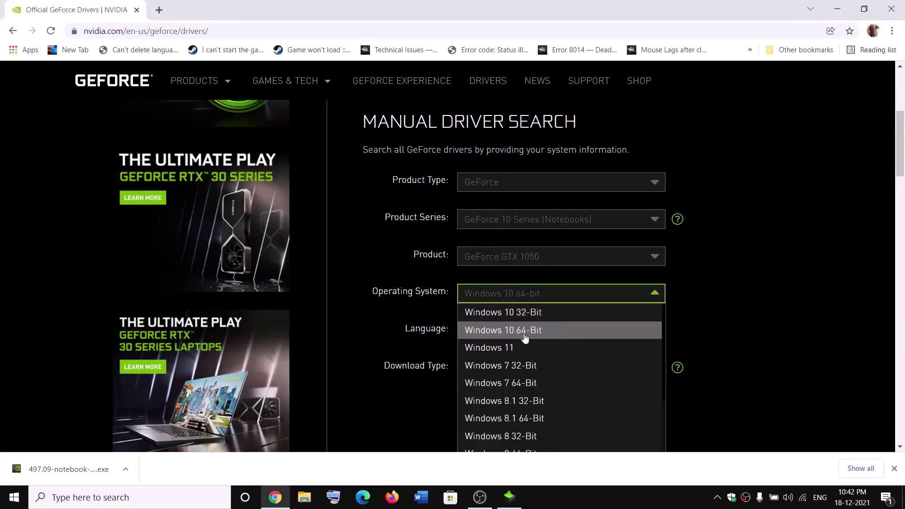
pyautogui.click(421, 336)
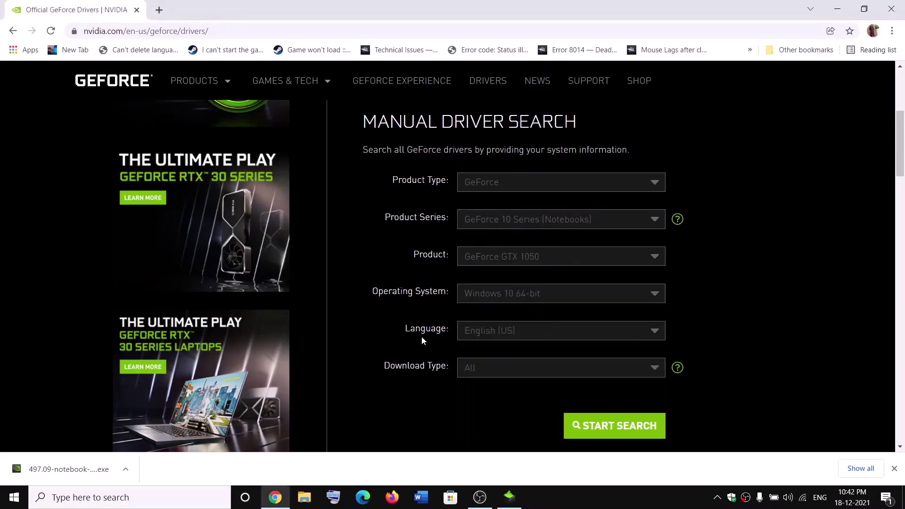
pyautogui.click(631, 434)
pyautogui.scroll(-3, 477, 382)
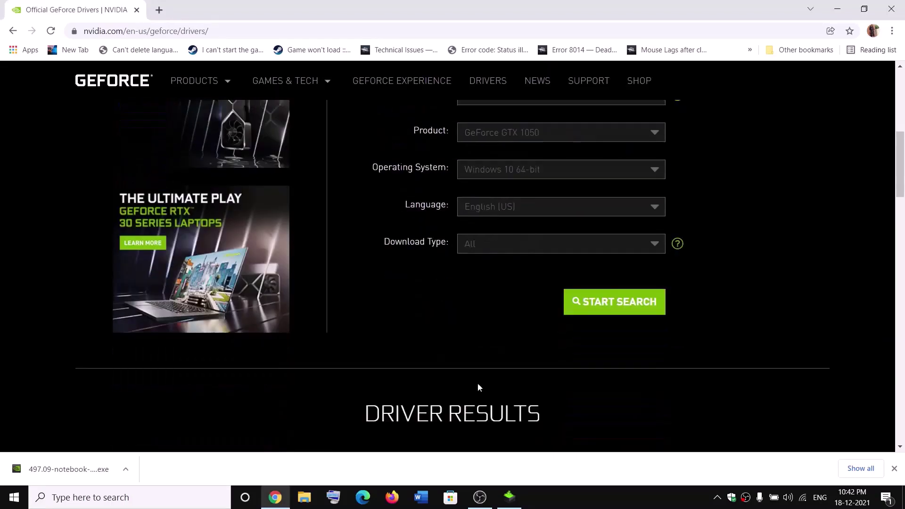
pyautogui.scroll(-2, 477, 387)
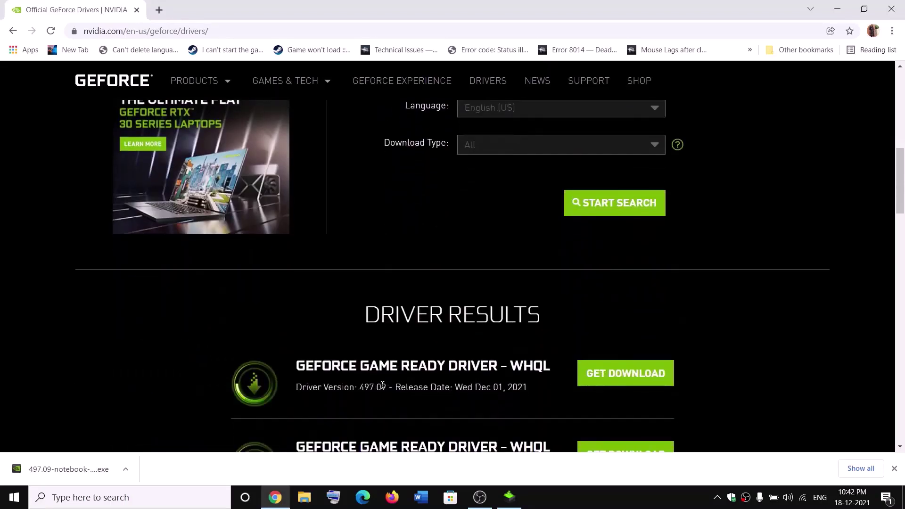
pyautogui.moveTo(382, 384); pyautogui.dragTo(505, 387)
pyautogui.click(613, 384)
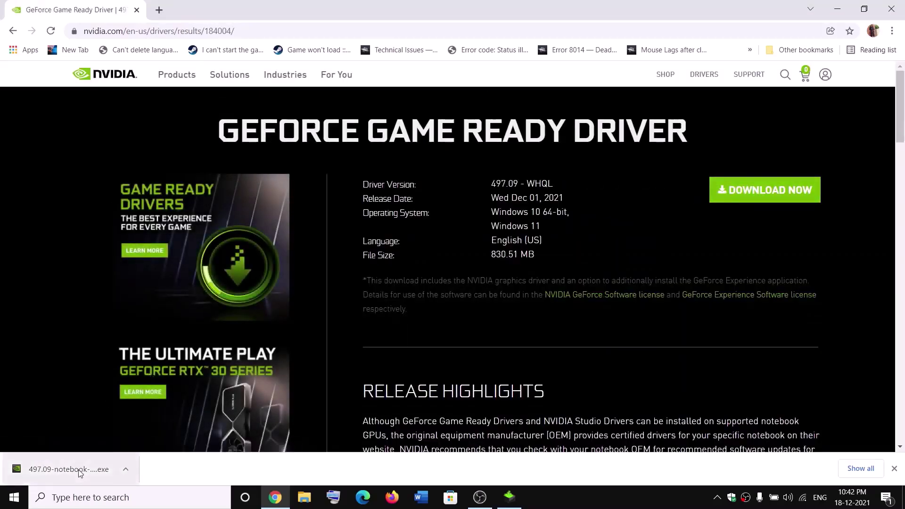
# - Accept the license, choose Custom (Advanced), and start a clean installation of driver 497.09
pyautogui.click(509, 497)
pyautogui.click(501, 358)
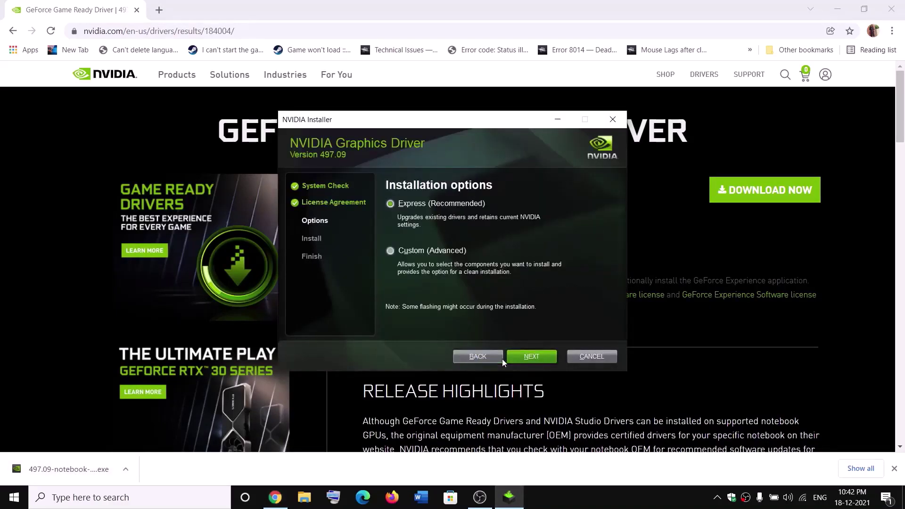
pyautogui.click(422, 251)
pyautogui.click(527, 359)
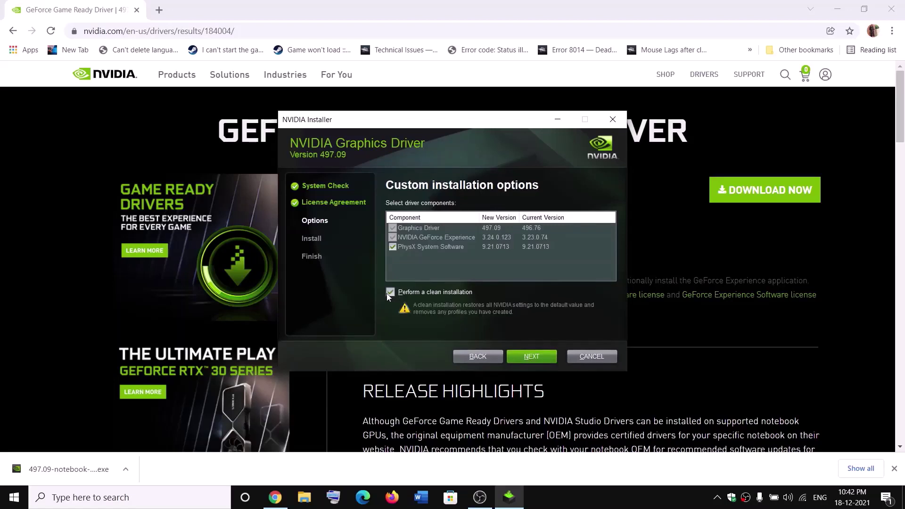
pyautogui.click(540, 352)
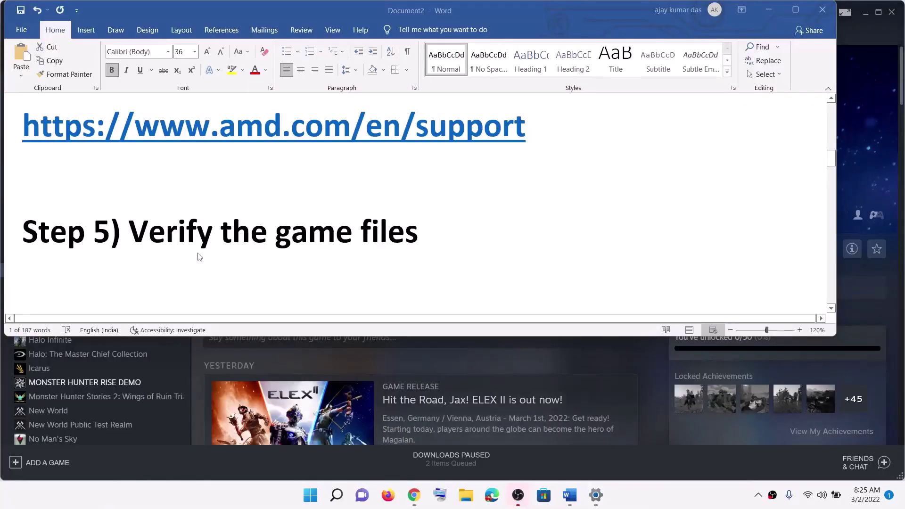
pyautogui.moveTo(130, 233); pyautogui.dragTo(424, 235)
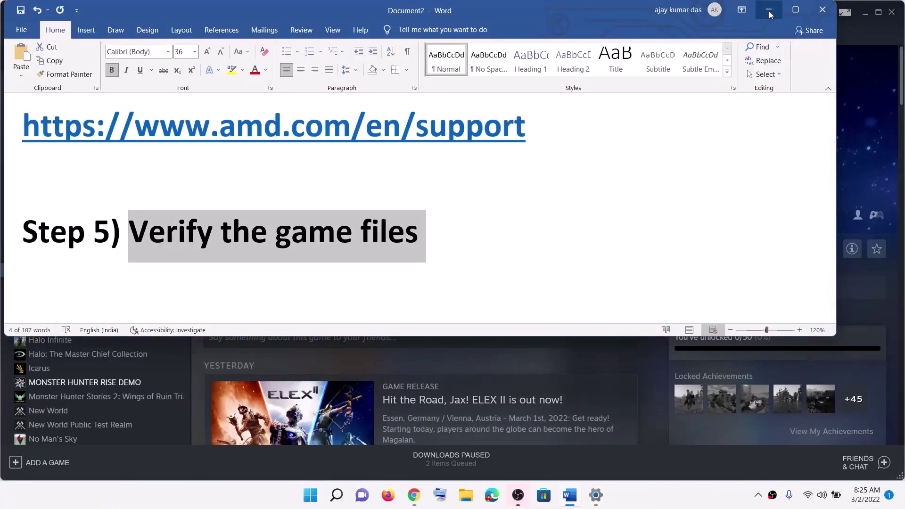
pyautogui.click(768, 11)
pyautogui.rightClick(76, 272)
pyautogui.click(114, 346)
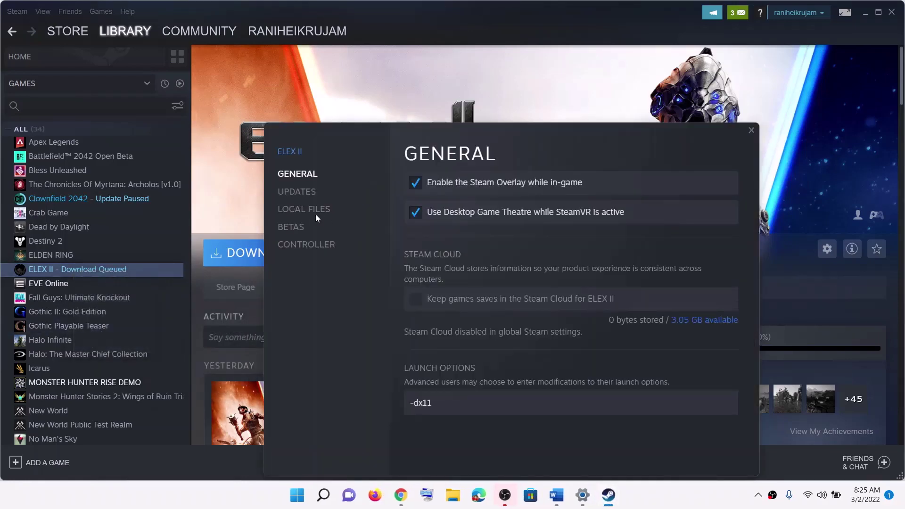
pyautogui.click(315, 212)
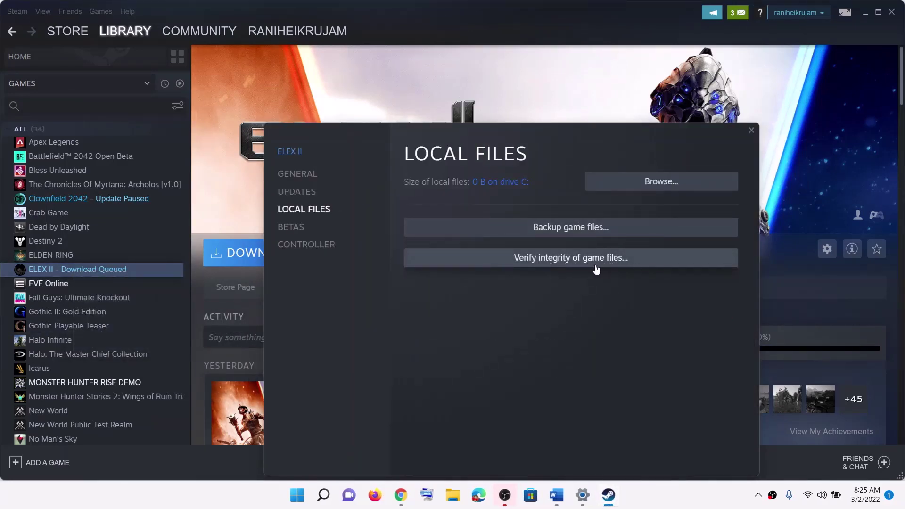
pyautogui.click(752, 130)
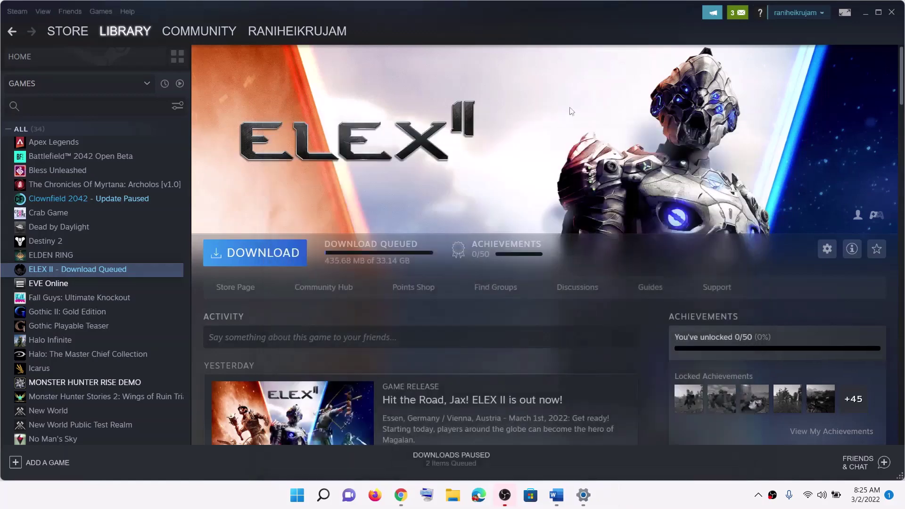
pyautogui.click(569, 495)
pyautogui.scroll(-3, 344, 191)
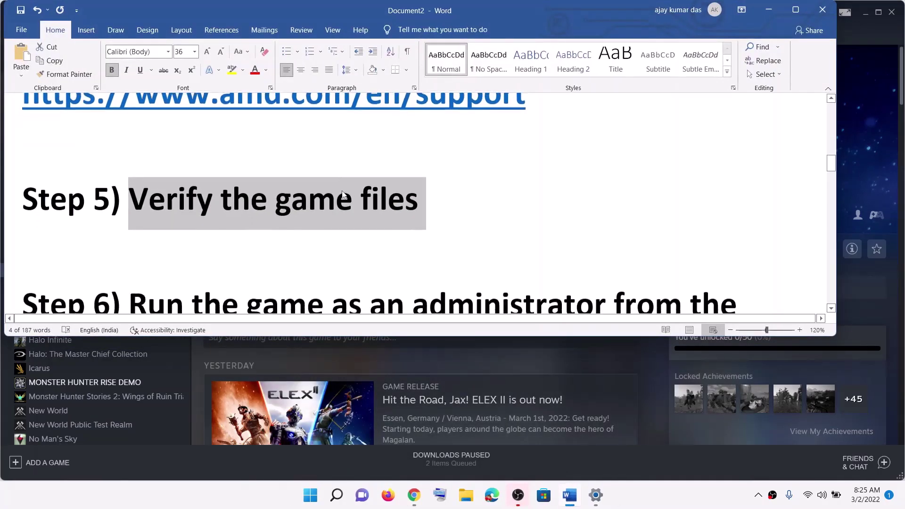
# - Highlight Step 6 in Word, then open ELEX II via Steam's Manage > Browse local files
pyautogui.moveTo(220, 197); pyautogui.dragTo(735, 202)
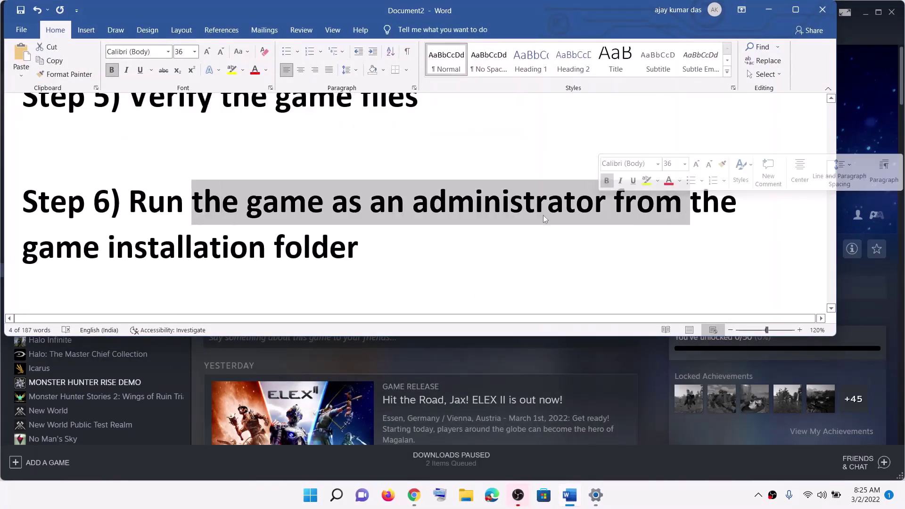
pyautogui.moveTo(23, 247); pyautogui.dragTo(391, 248)
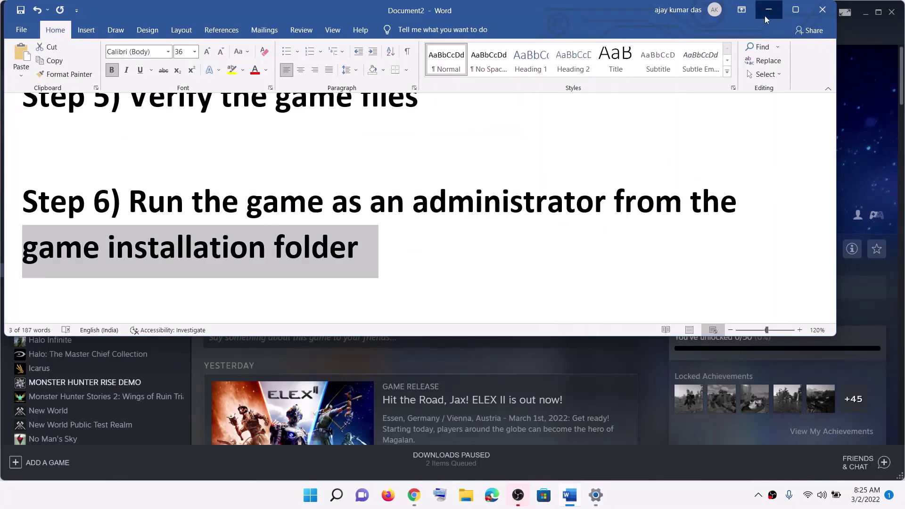
pyautogui.click(769, 9)
pyautogui.rightClick(72, 272)
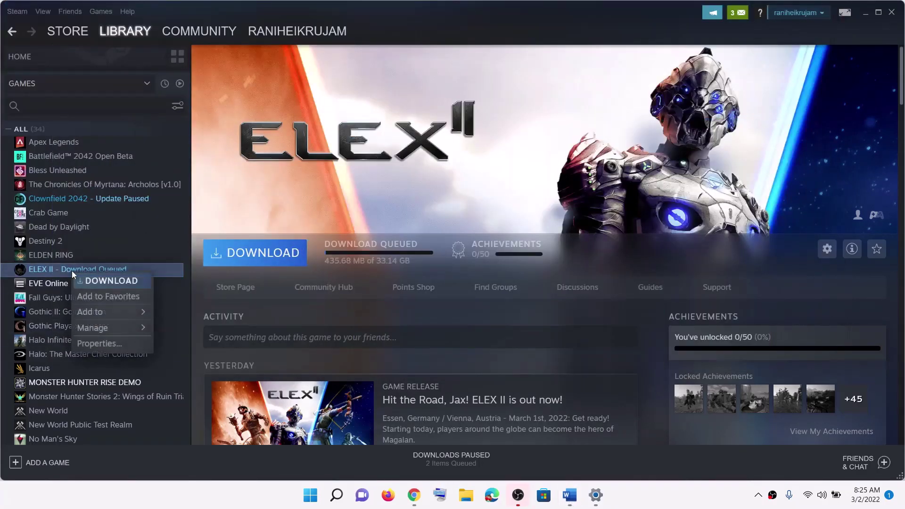
pyautogui.moveTo(102, 329)
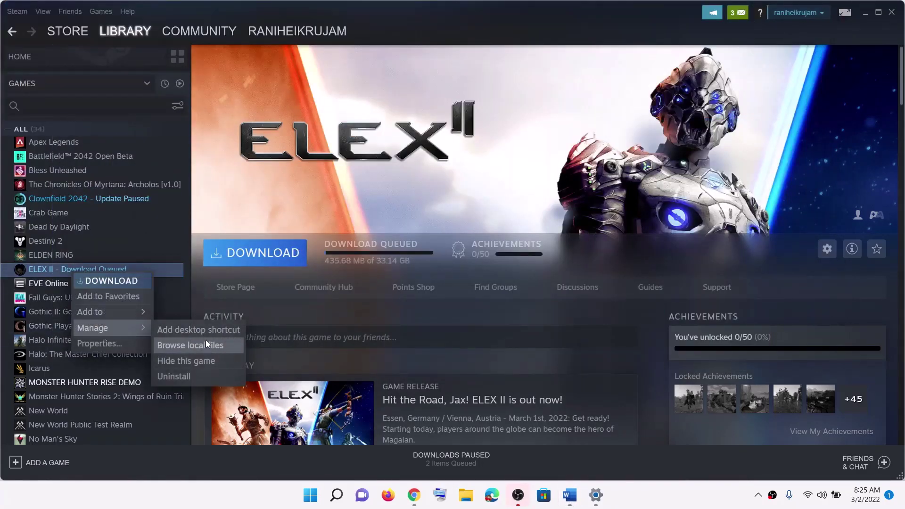
pyautogui.click(194, 347)
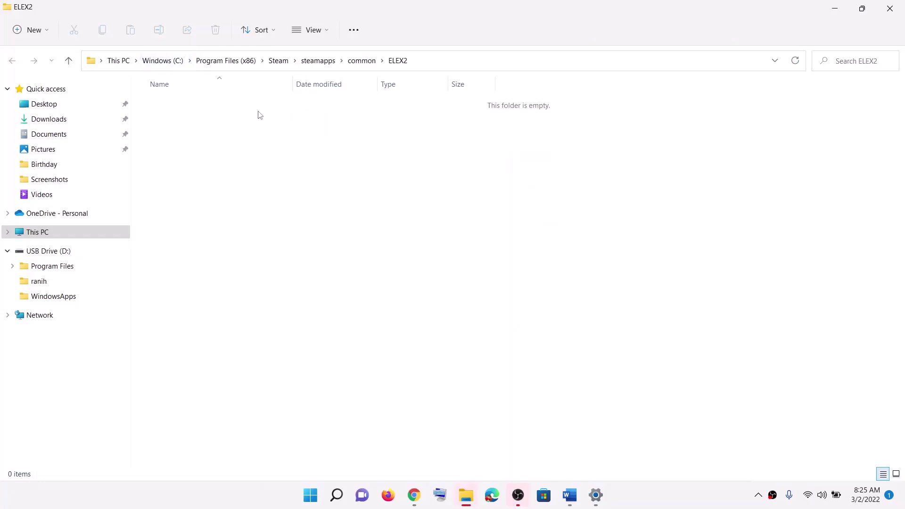
# - Browse steamapps\common, checking the ELEX2 folder and opening the Vampire Survivors folder
pyautogui.hotkey('alt', 'Up')
pyautogui.click(178, 105)
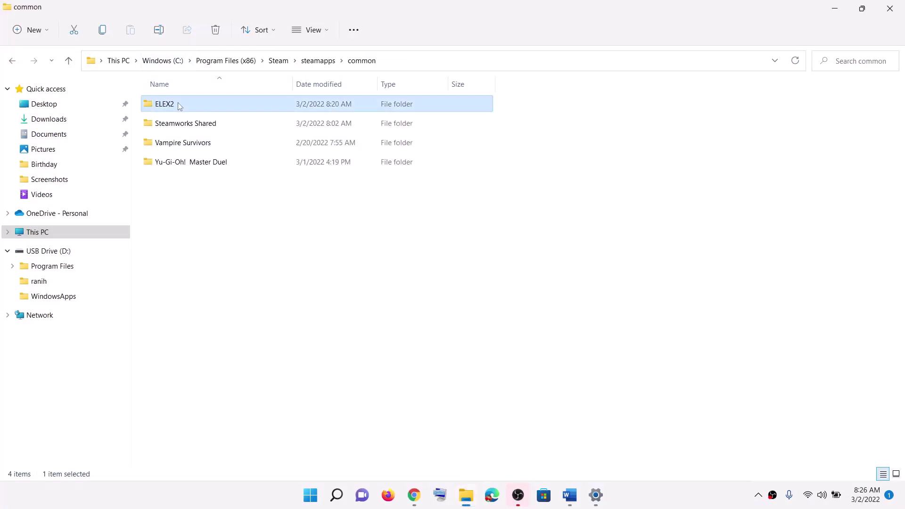
pyautogui.doubleClick(178, 105)
pyautogui.moveTo(406, 343); pyautogui.dragTo(169, 84)
pyautogui.click(70, 67)
pyautogui.click(193, 146)
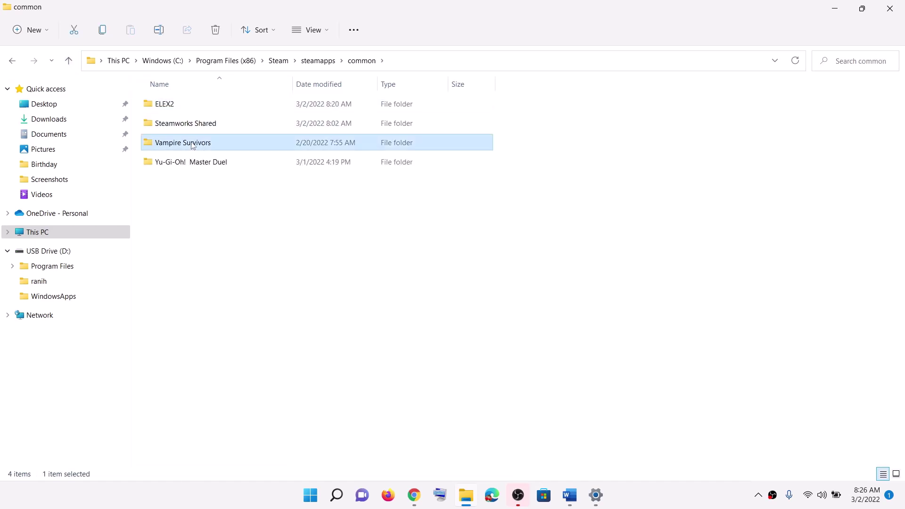
pyautogui.doubleClick(193, 145)
pyautogui.scroll(-1, 274, 301)
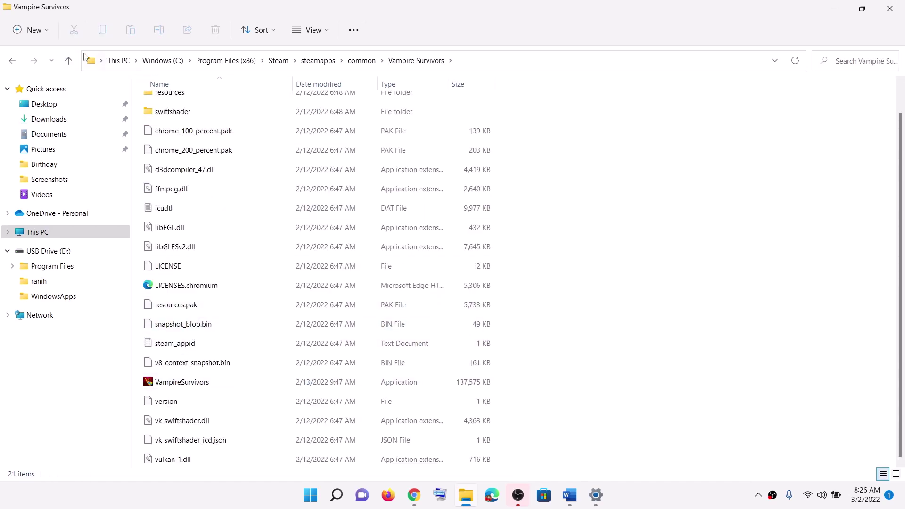
pyautogui.click(69, 62)
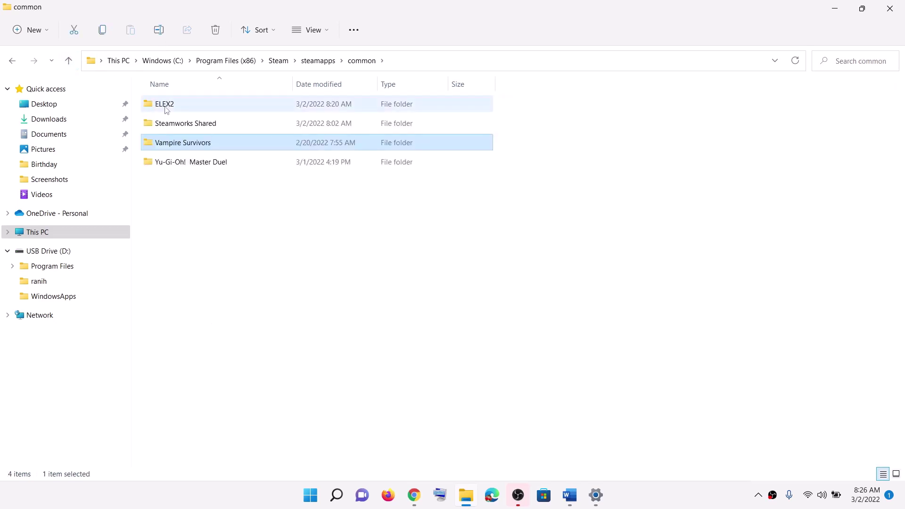
pyautogui.doubleClick(173, 144)
# - Review the VampireSurvivors exe's Compatibility properties, then return to common and select ELEX2
pyautogui.click(158, 384)
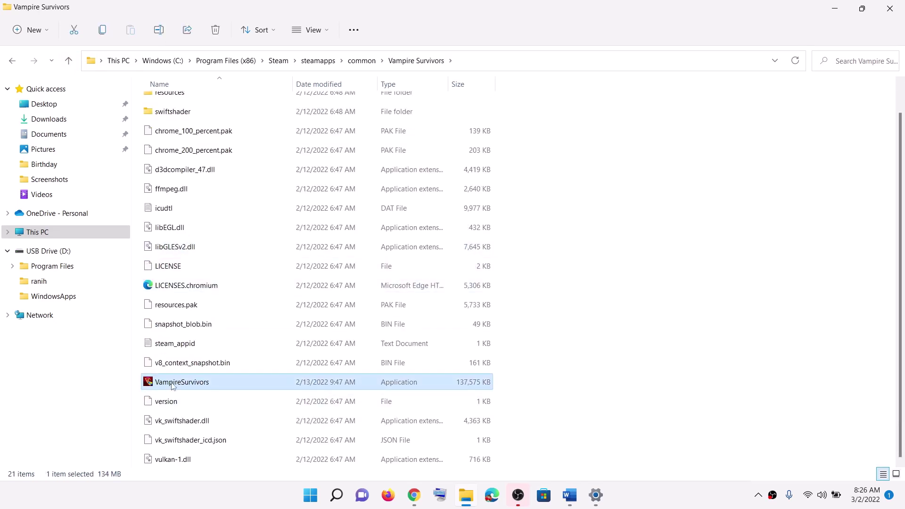
pyautogui.rightClick(176, 384)
pyautogui.click(225, 325)
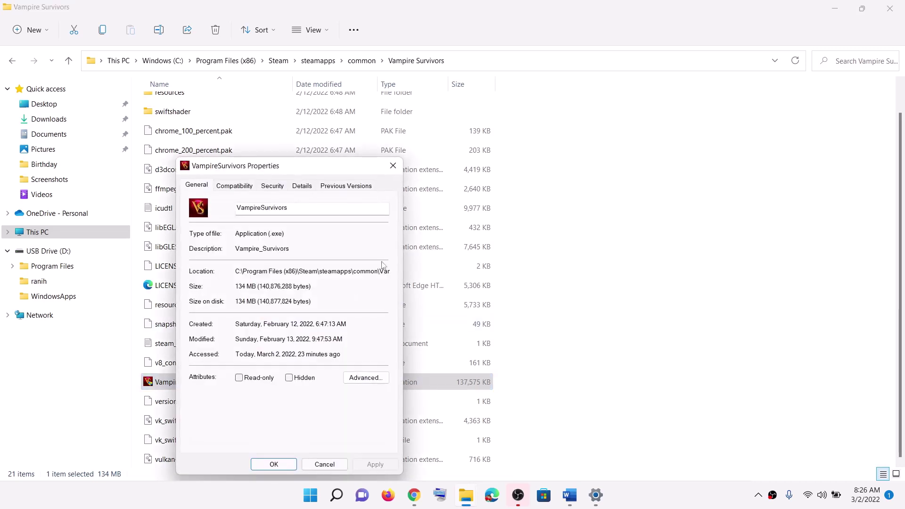
pyautogui.moveTo(297, 170); pyautogui.dragTo(298, 87)
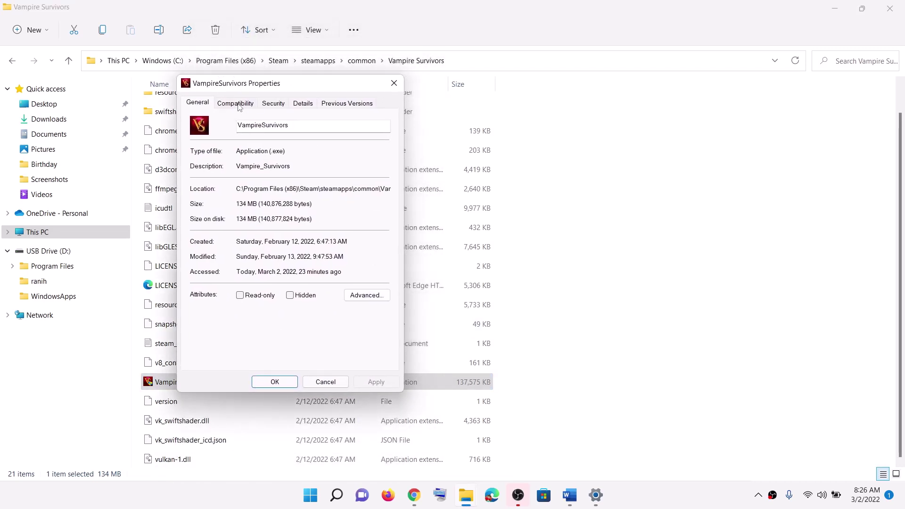
pyautogui.click(239, 106)
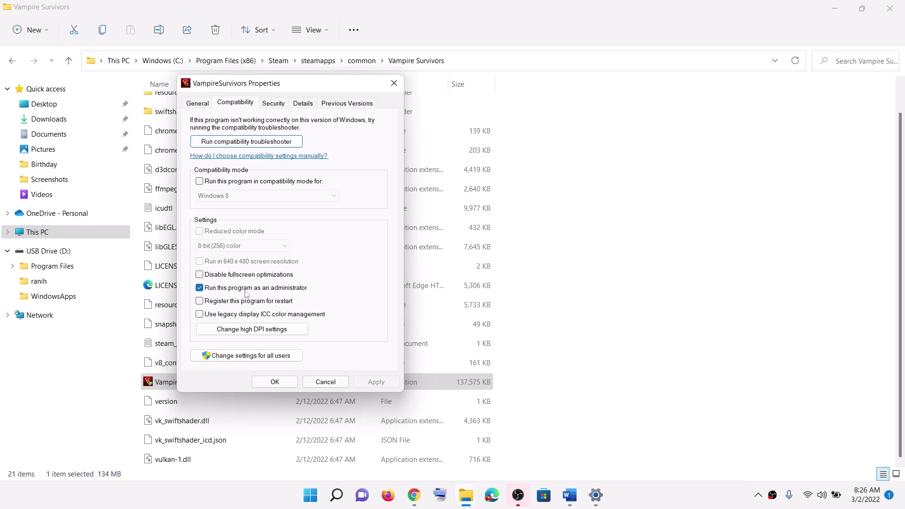
pyautogui.click(281, 383)
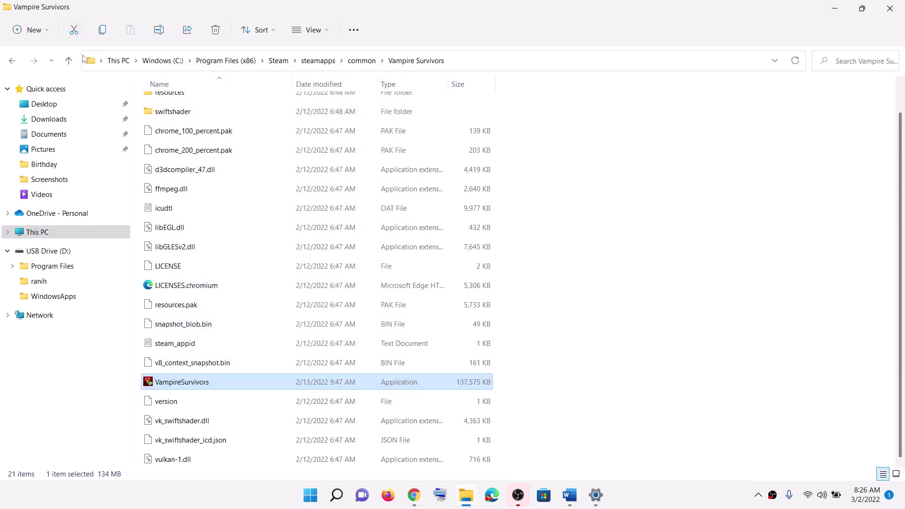
pyautogui.click(68, 61)
pyautogui.click(168, 104)
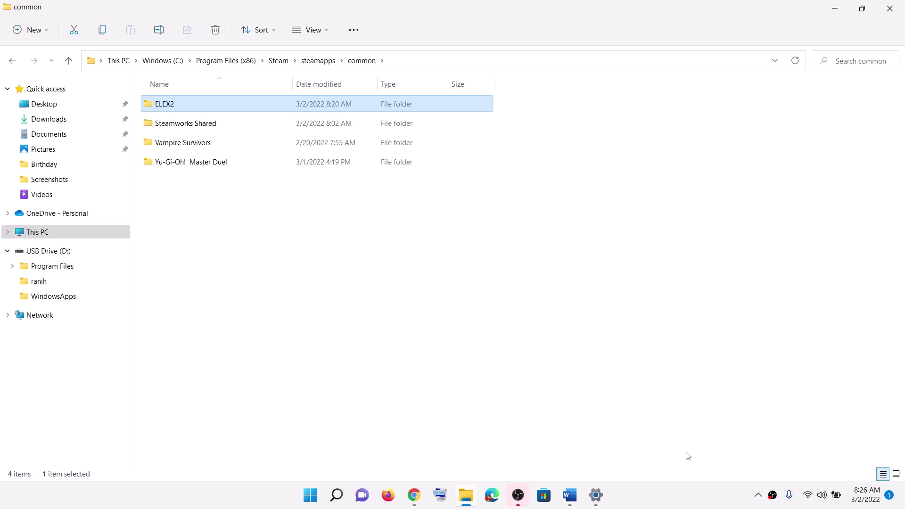
# - Highlight Step 7 on using dedicated graphics in the Word guide
pyautogui.click(568, 498)
pyautogui.scroll(-1, 242, 206)
pyautogui.moveTo(129, 221); pyautogui.dragTo(765, 221)
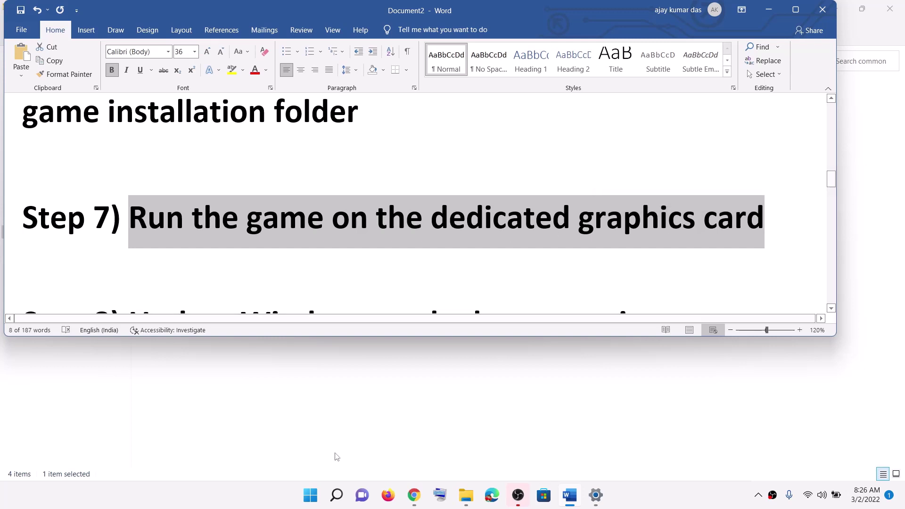
# - Launch Windows Settings, then search 'graphics' and open Graphics settings
pyautogui.click(319, 501)
pyautogui.click(433, 209)
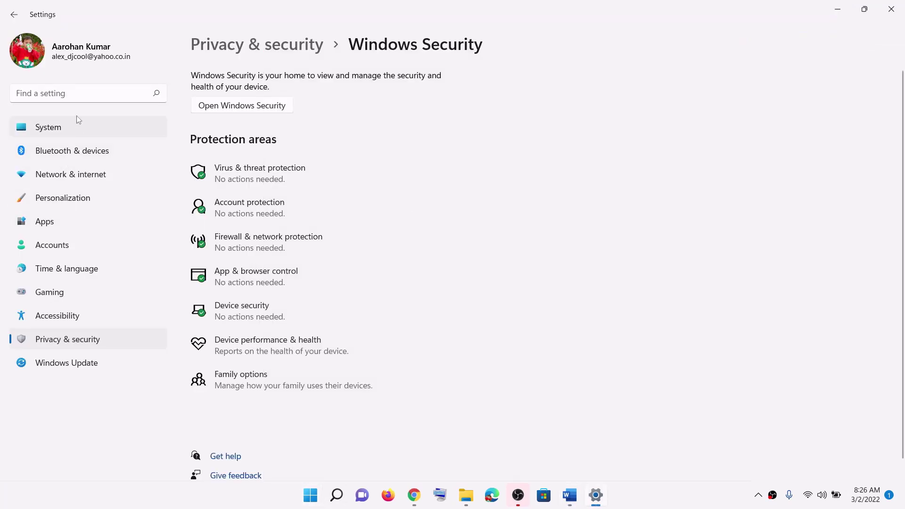
pyautogui.click(308, 499)
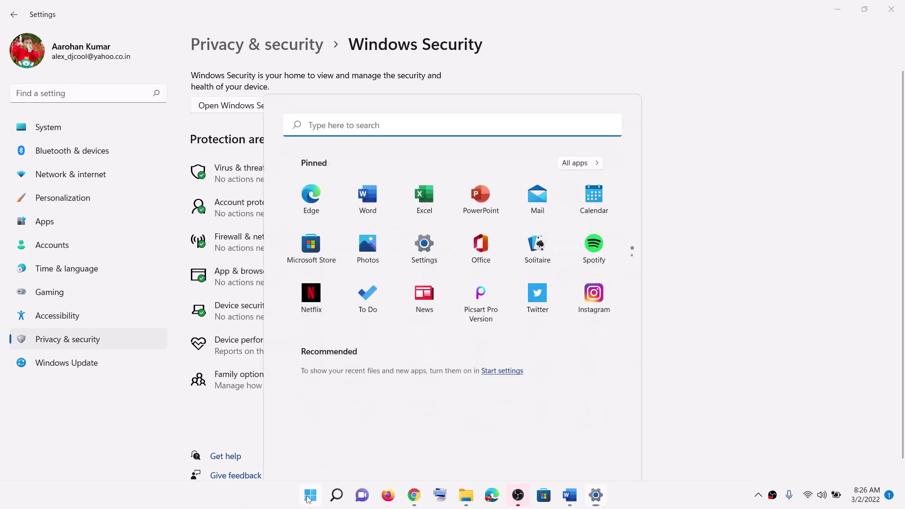
pyautogui.write('graphics')
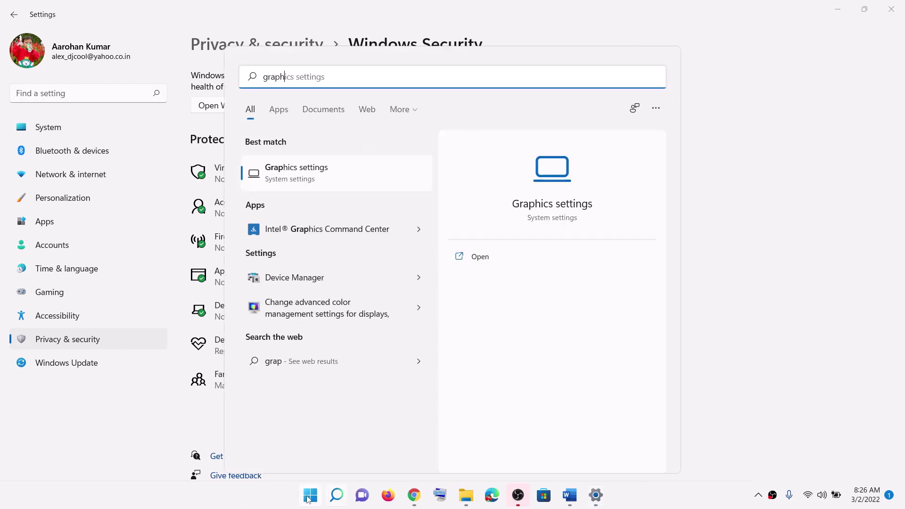
pyautogui.click(302, 179)
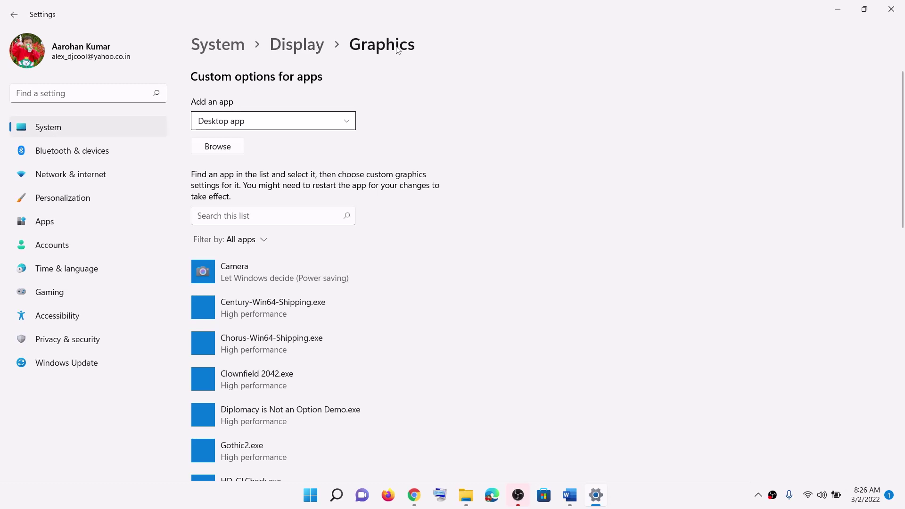
# - Start adding a desktop app and browse into C:\Program Files (x86)
pyautogui.click(255, 129)
pyautogui.click(250, 123)
pyautogui.click(217, 147)
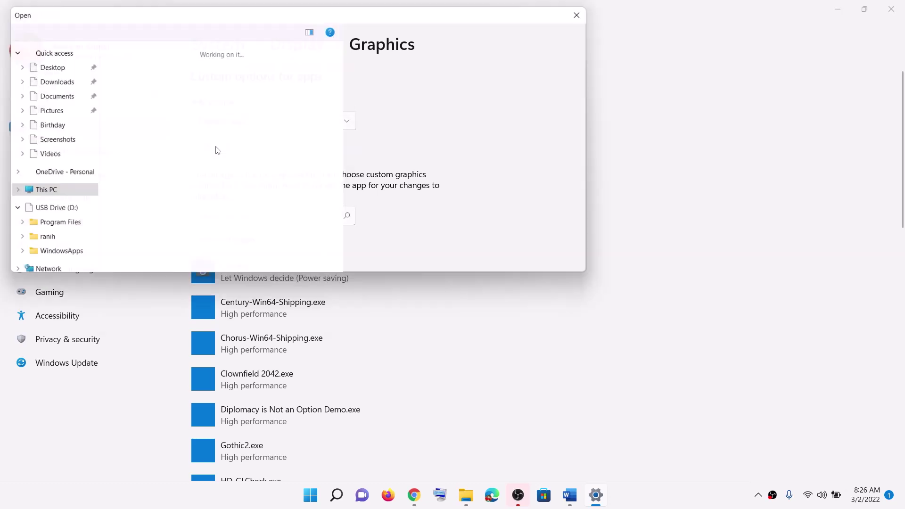
pyautogui.doubleClick(189, 195)
pyautogui.scroll(-3, 184, 174)
pyautogui.scroll(8, 202, 172)
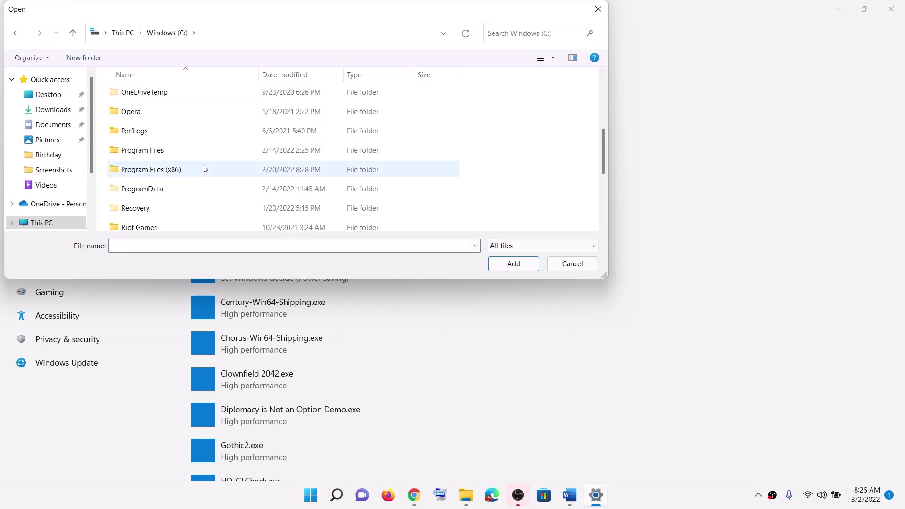
pyautogui.scroll(-4, 202, 171)
pyautogui.doubleClick(176, 184)
pyautogui.scroll(-5, 179, 179)
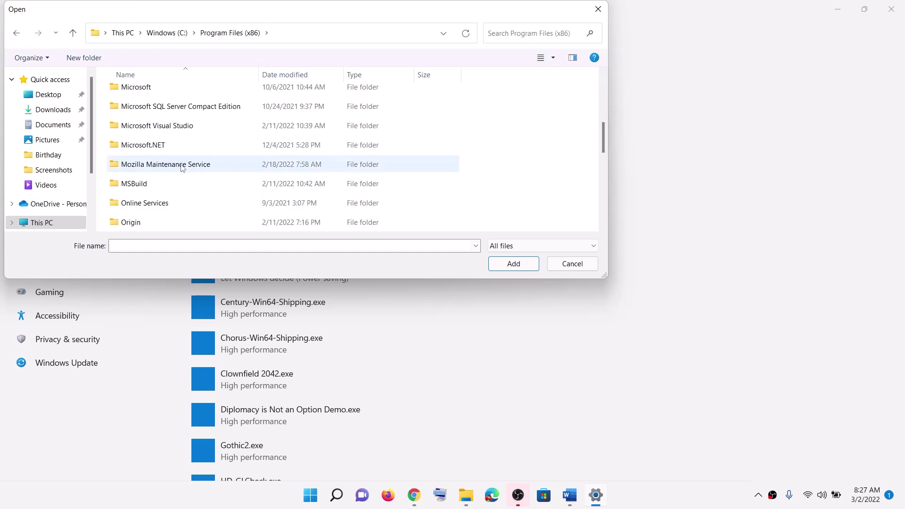
pyautogui.scroll(-5, 182, 160)
# - Open Steam\steamapps\common\ELEX2 in the browse dialog, then cancel adding the app
pyautogui.doubleClick(143, 112)
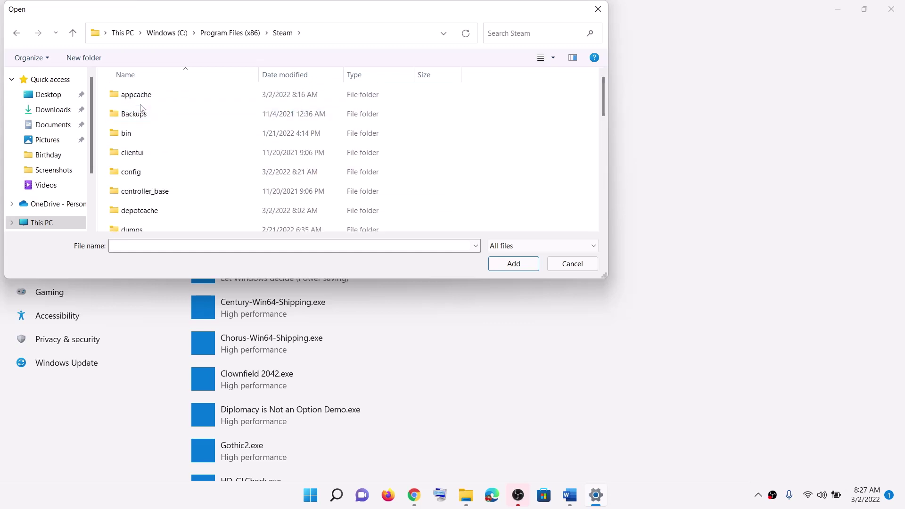
pyautogui.scroll(-1, 147, 148)
pyautogui.scroll(-5, 147, 142)
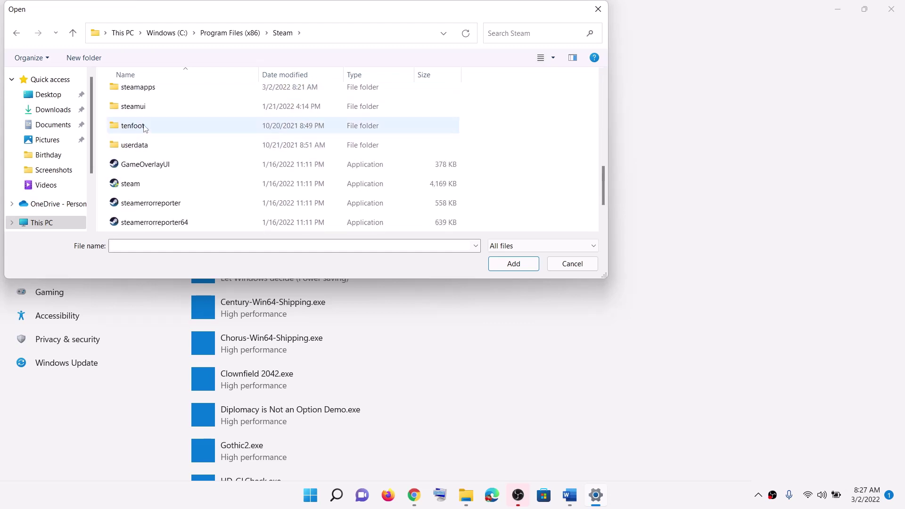
pyautogui.doubleClick(184, 91)
pyautogui.doubleClick(140, 97)
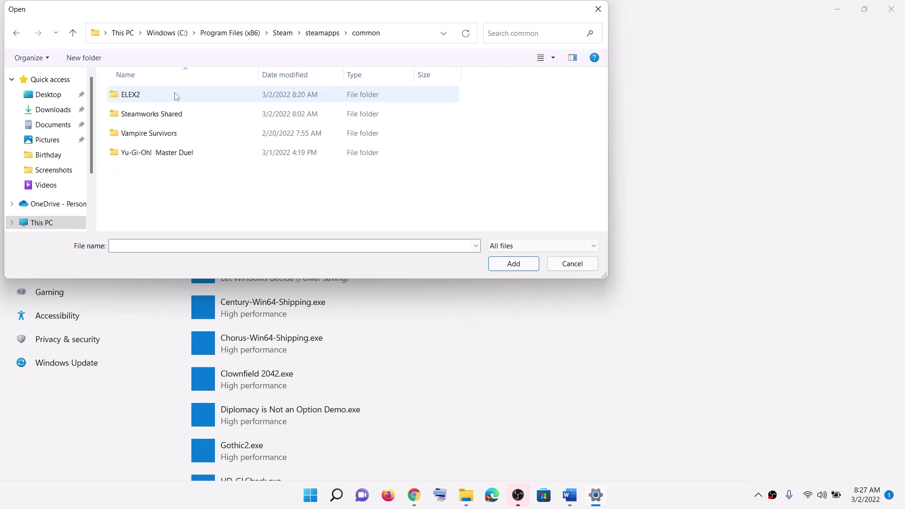
pyautogui.click(155, 99)
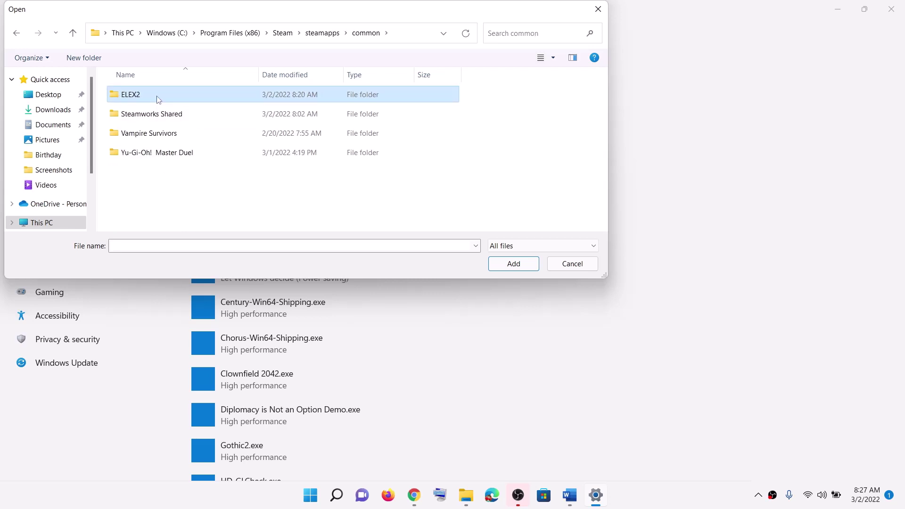
pyautogui.doubleClick(158, 96)
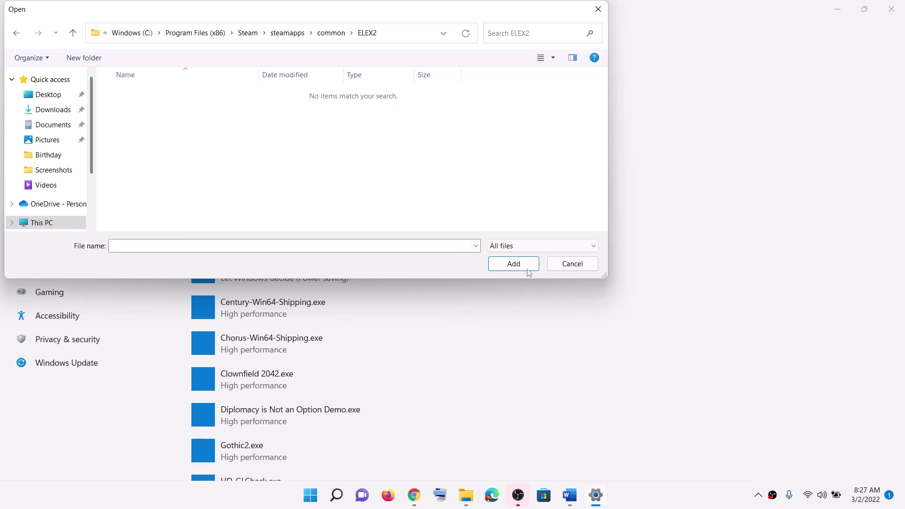
pyautogui.click(572, 263)
# - Set Minecraft's graphics preference to High performance and save it
pyautogui.scroll(-3, 397, 240)
pyautogui.scroll(2, 397, 240)
pyautogui.scroll(-6, 397, 241)
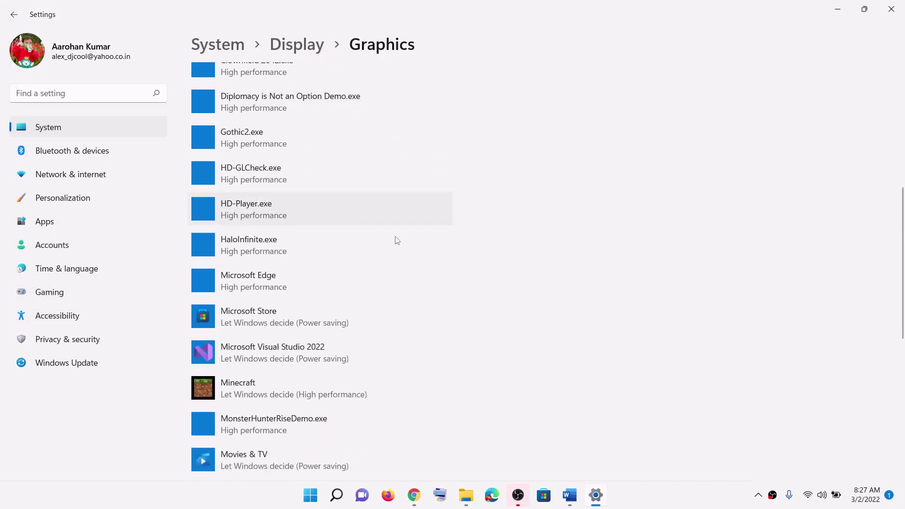
pyautogui.scroll(-2, 395, 240)
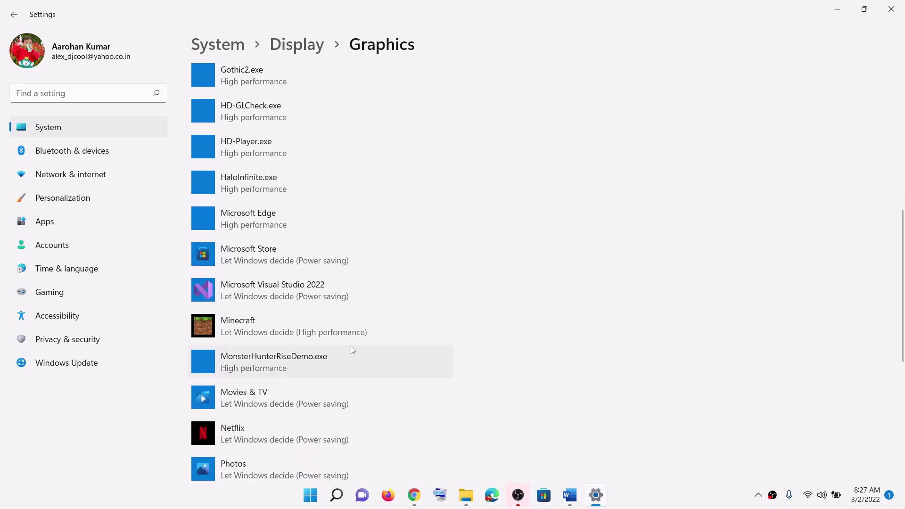
pyautogui.click(295, 332)
pyautogui.scroll(-2, 394, 240)
pyautogui.click(349, 239)
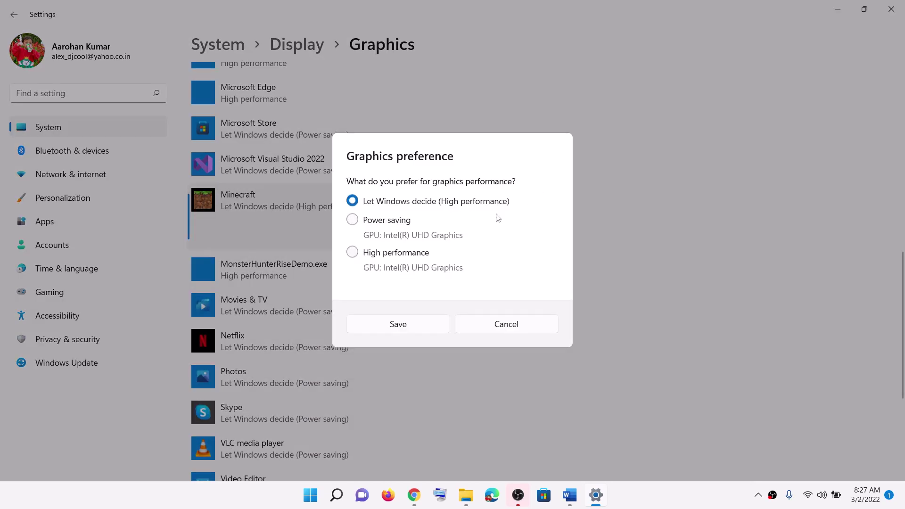
pyautogui.click(393, 255)
pyautogui.click(394, 330)
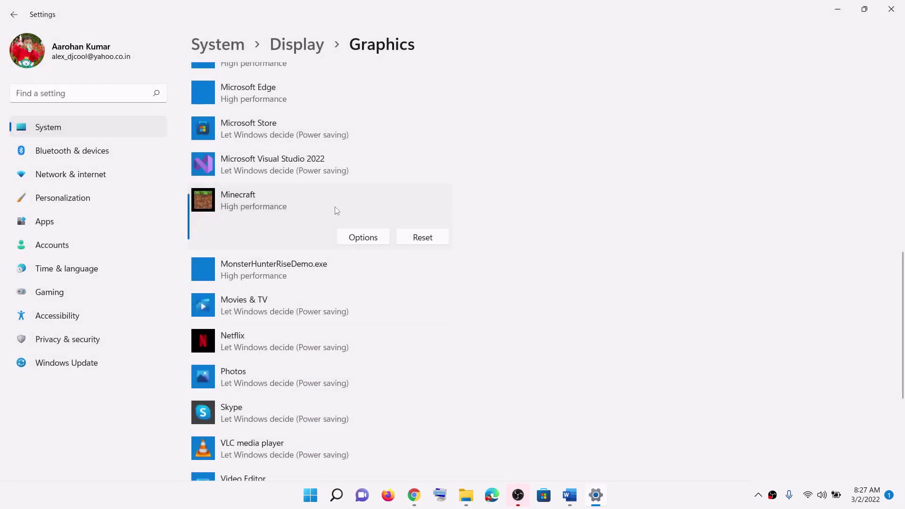
# - Close Settings, then relaunch Windows Settings from the pinned apps
pyautogui.click(891, 9)
pyautogui.scroll(-2, 255, 277)
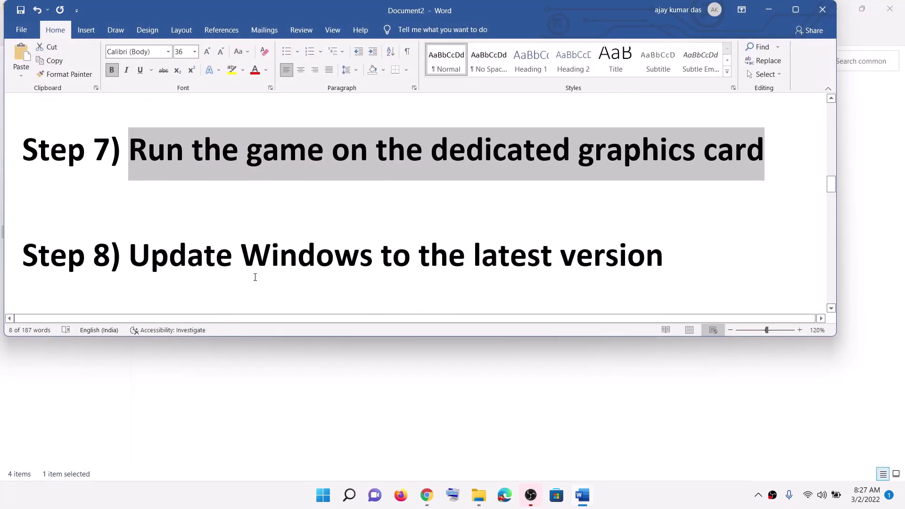
pyautogui.scroll(-1, 255, 277)
pyautogui.moveTo(132, 224); pyautogui.dragTo(683, 226)
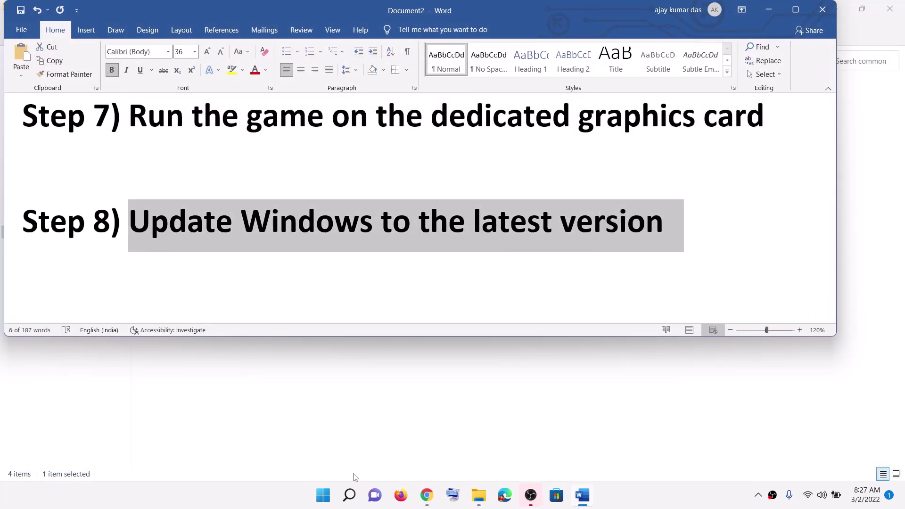
pyautogui.click(323, 495)
pyautogui.click(436, 204)
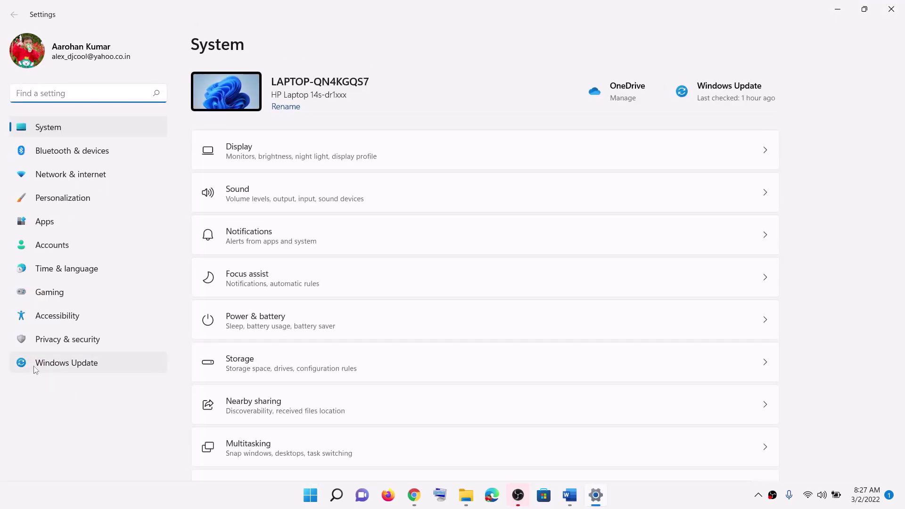
# - Start a Windows Update check, then briefly view the Start menu power options
pyautogui.click(113, 359)
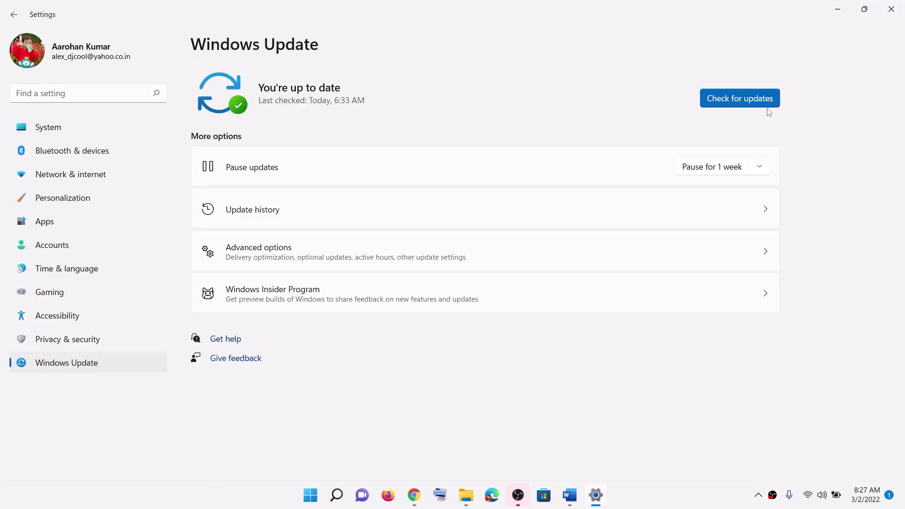
pyautogui.click(767, 107)
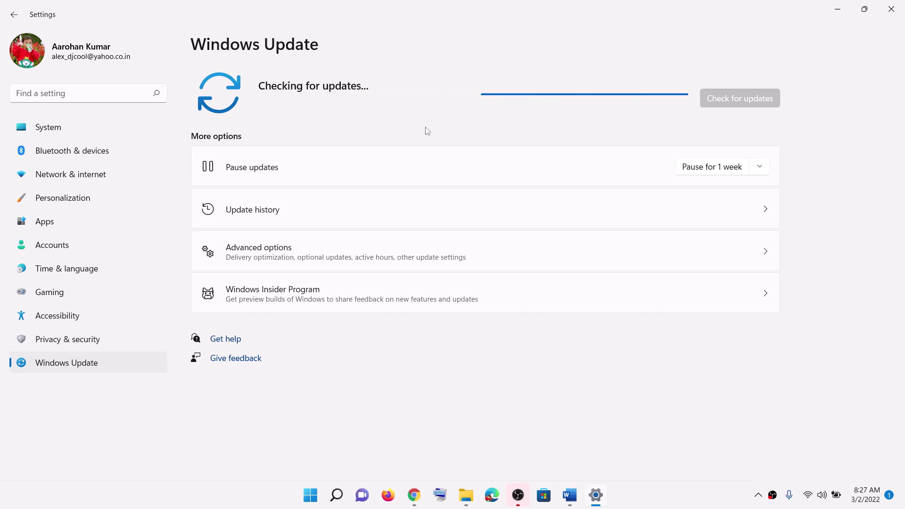
pyautogui.click(310, 495)
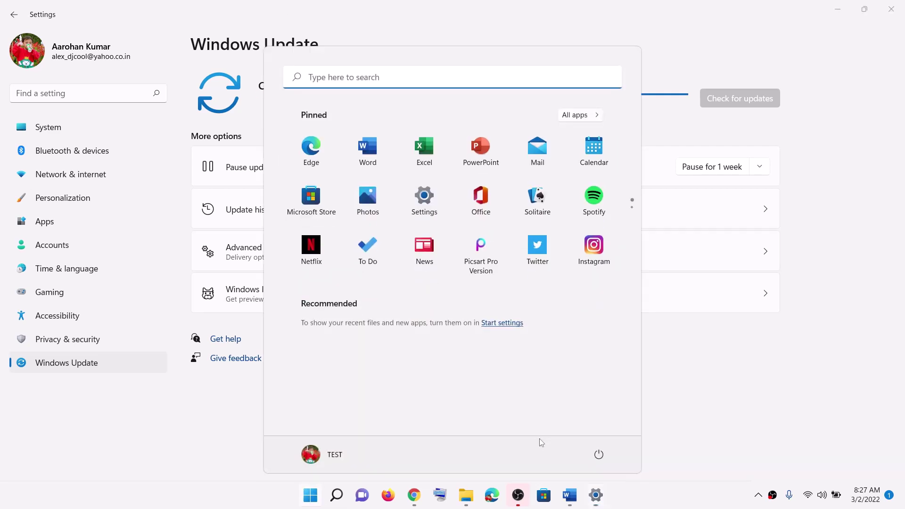
pyautogui.click(598, 454)
pyautogui.click(750, 422)
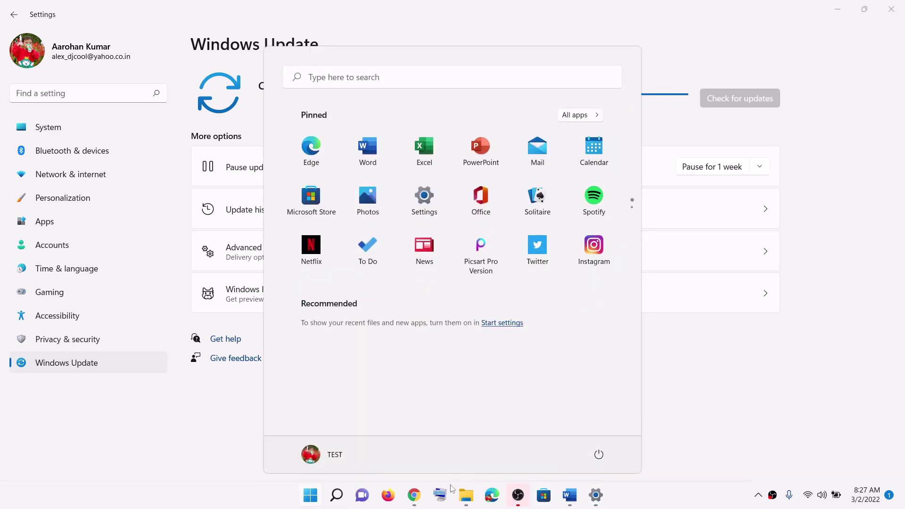
# - Select the Step 9 DirectX download URL in the Word guide and open it in the browser
pyautogui.click(413, 497)
pyautogui.click(414, 497)
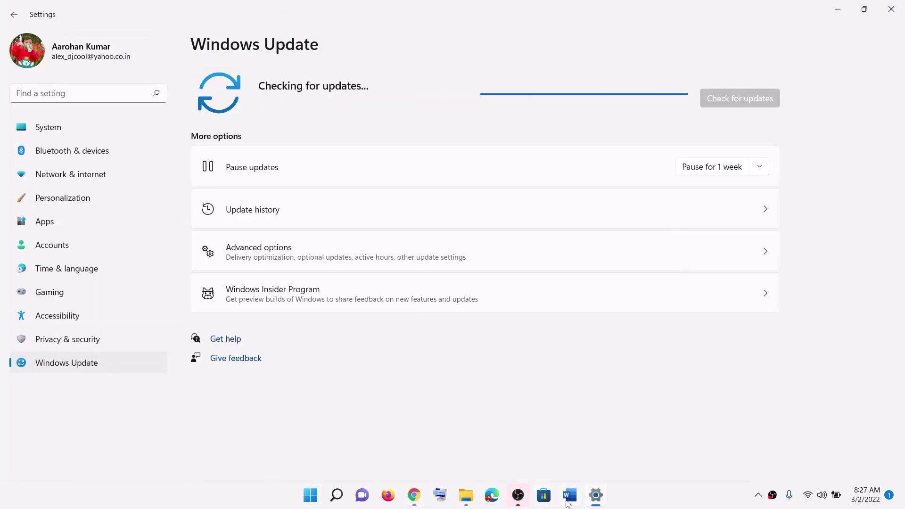
pyautogui.click(569, 495)
pyautogui.scroll(-5, 378, 240)
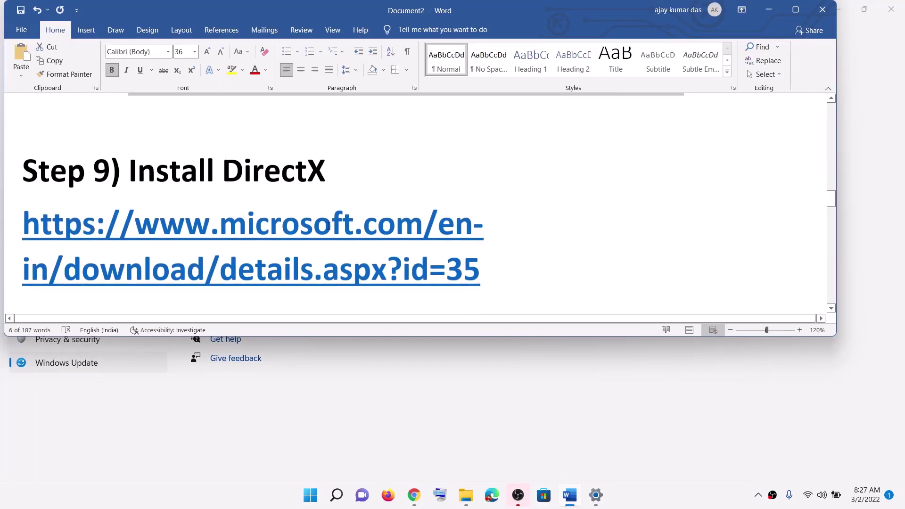
pyautogui.tripleClick(76, 199)
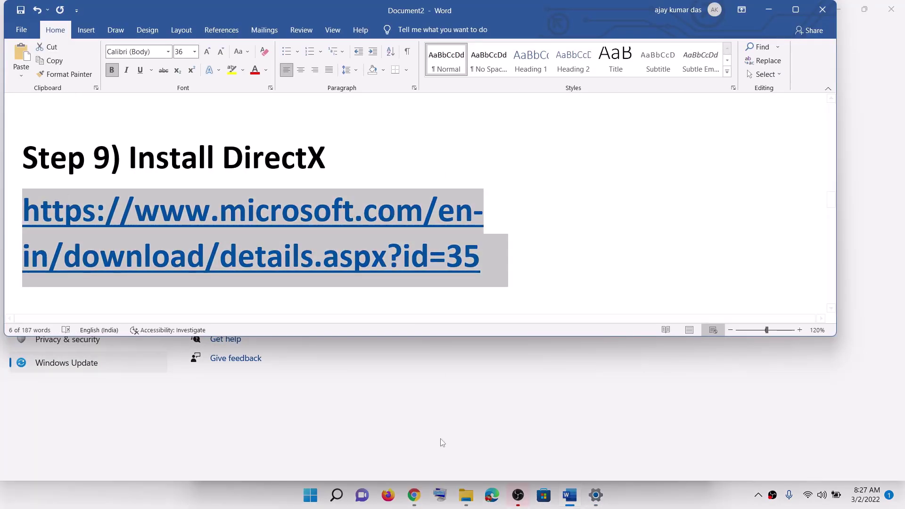
pyautogui.click(415, 496)
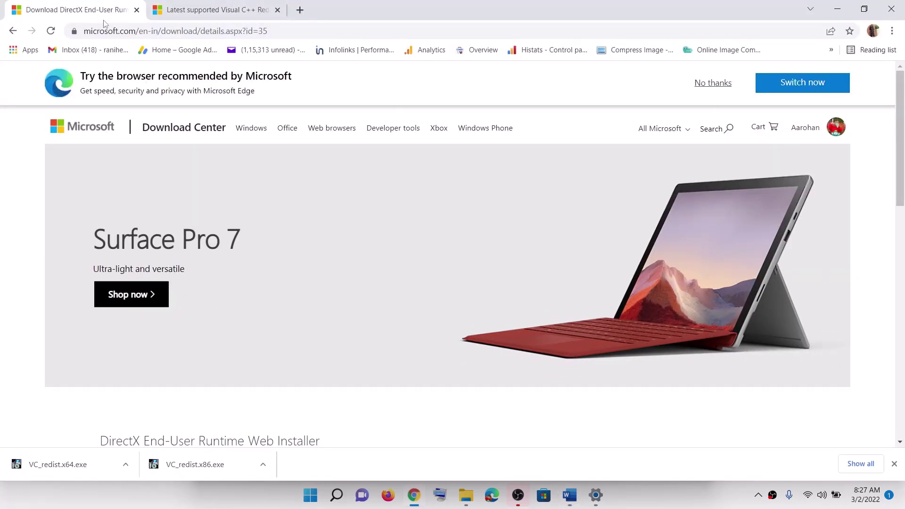
# - Download the DirectX End-User Runtime installer and keep dxwebsetup.exe
pyautogui.scroll(-6, 350, 236)
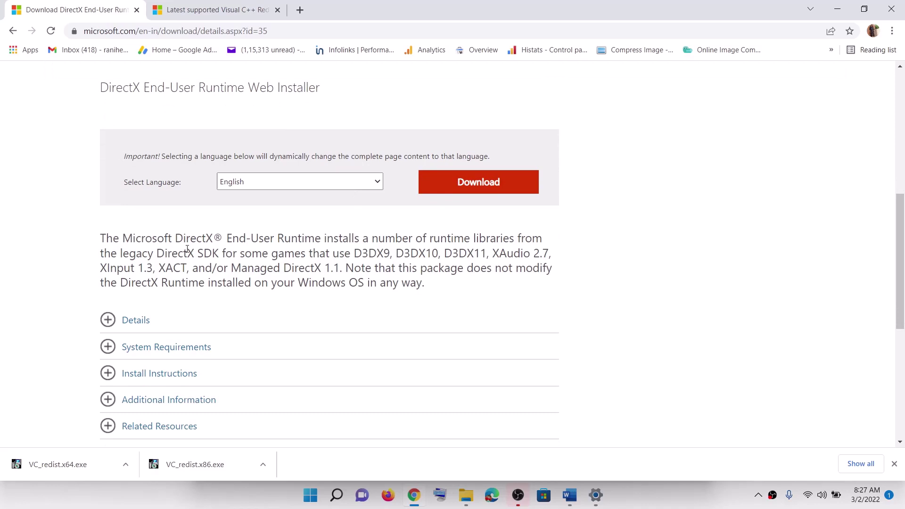
pyautogui.scroll(1, 309, 198)
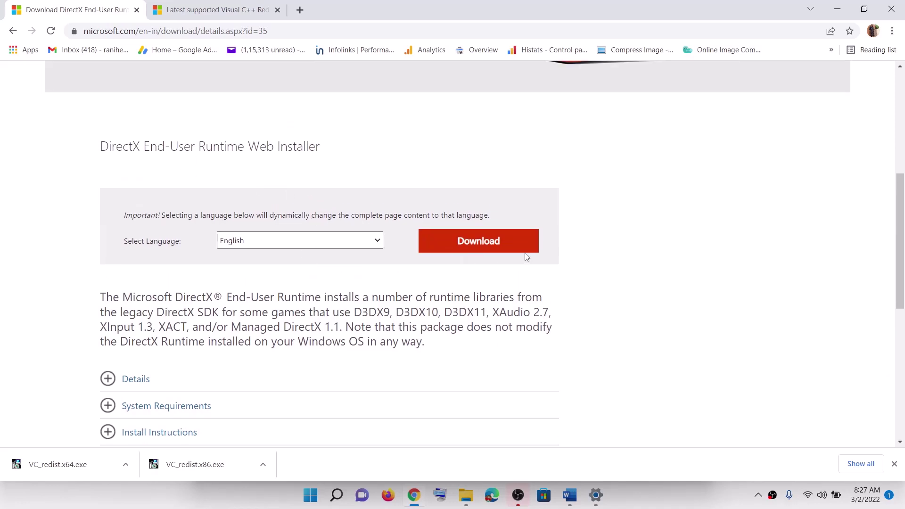
pyautogui.click(489, 251)
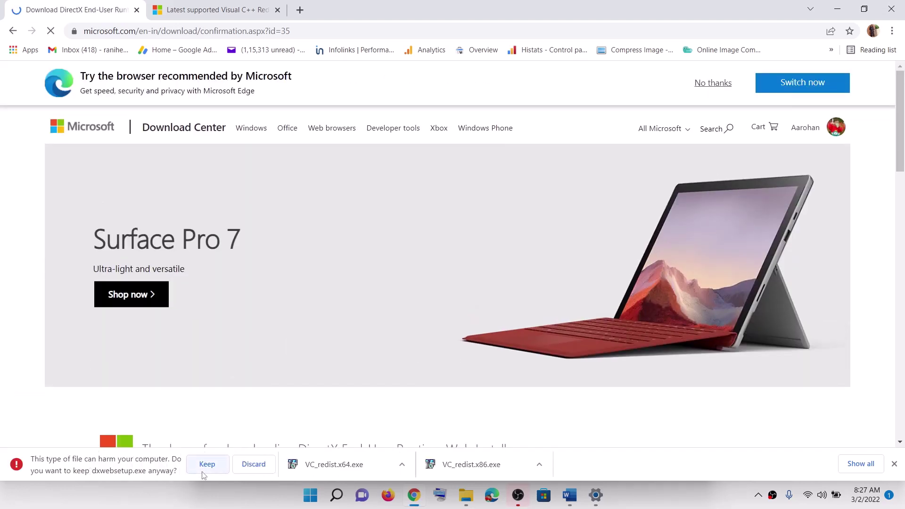
pyautogui.click(203, 464)
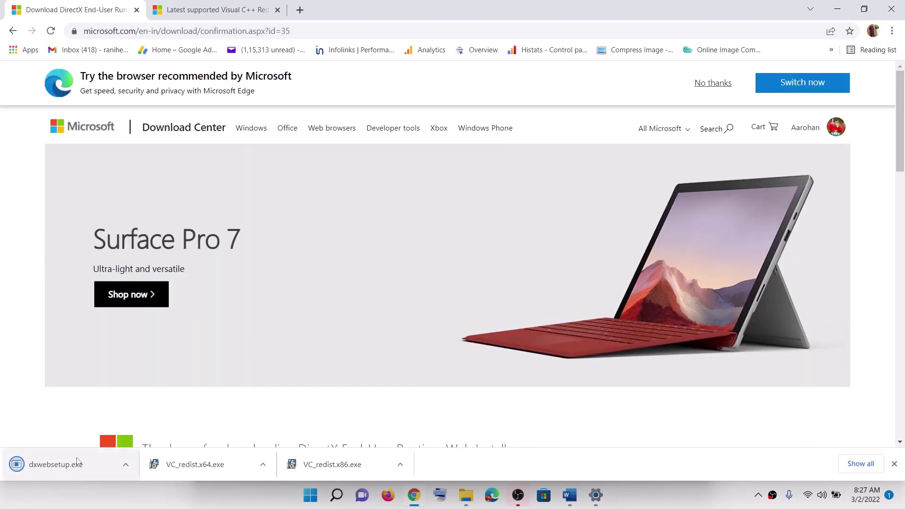
# - Select the Step 11 Visual C++ downloads URL in the Word guide, then minimize Word
pyautogui.click(569, 494)
pyautogui.scroll(-4, 265, 199)
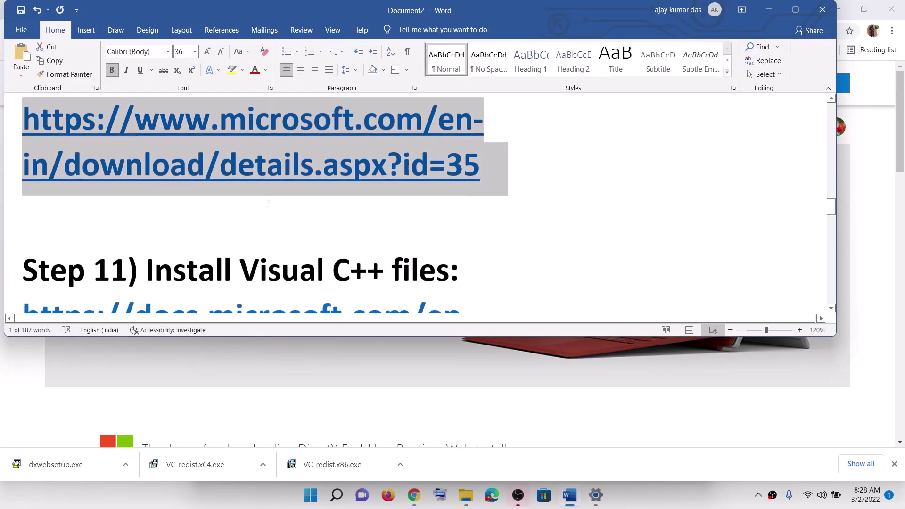
pyautogui.moveTo(149, 192); pyautogui.dragTo(516, 207)
pyautogui.scroll(-2, 448, 214)
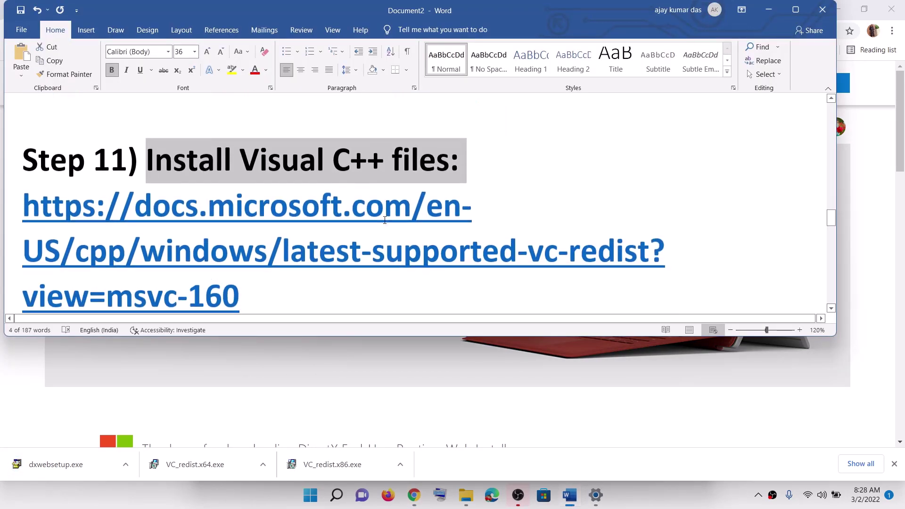
pyautogui.tripleClick(365, 222)
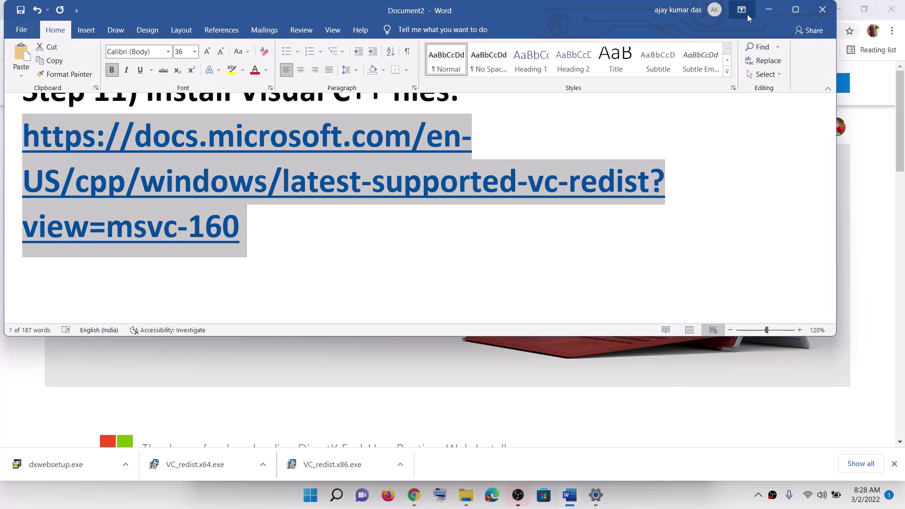
pyautogui.click(774, 13)
# - On the Visual C++ downloads page, highlight the Visual Studio 2015-2022 heading and X86 entry
pyautogui.click(255, 10)
pyautogui.scroll(-4, 336, 220)
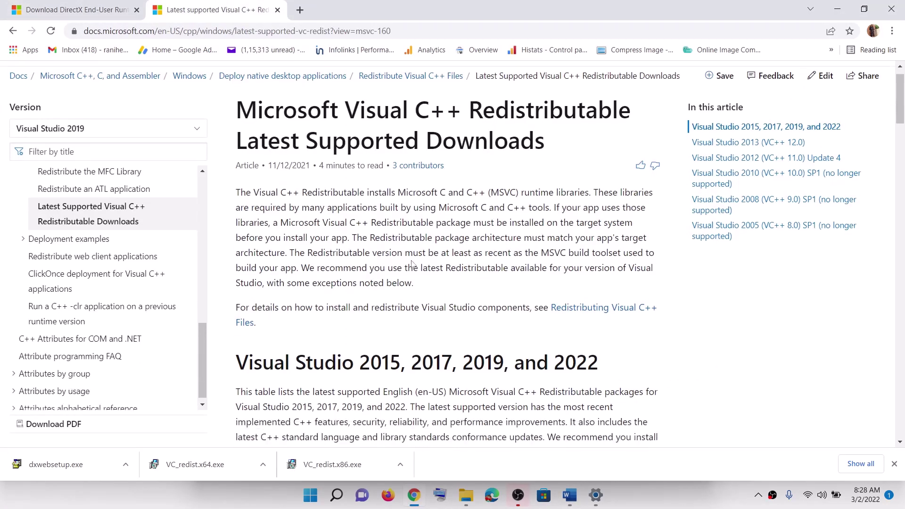
pyautogui.moveTo(305, 209); pyautogui.dragTo(618, 219)
pyautogui.scroll(-3, 320, 289)
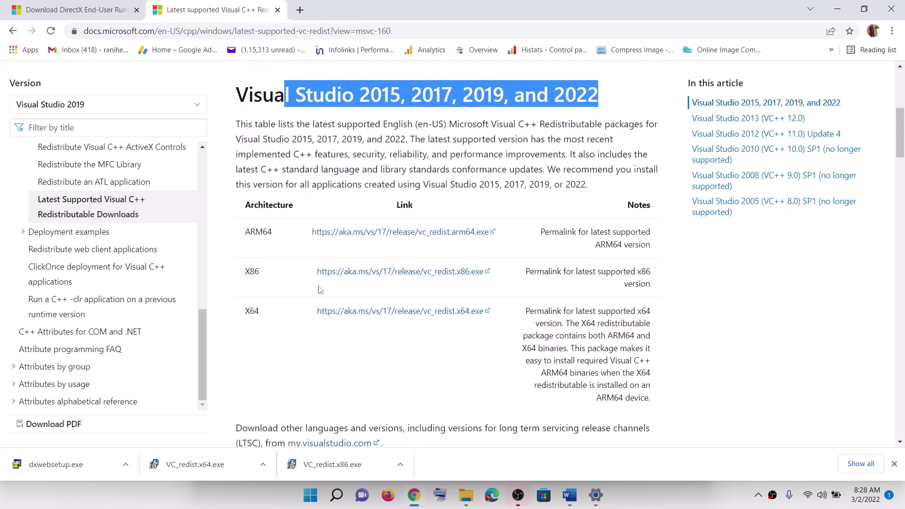
pyautogui.moveTo(243, 273); pyautogui.dragTo(367, 275)
# - Highlight the X86 and X64 entries, launch VC_redist.x86.exe, and agree to its license terms
pyautogui.click(245, 313)
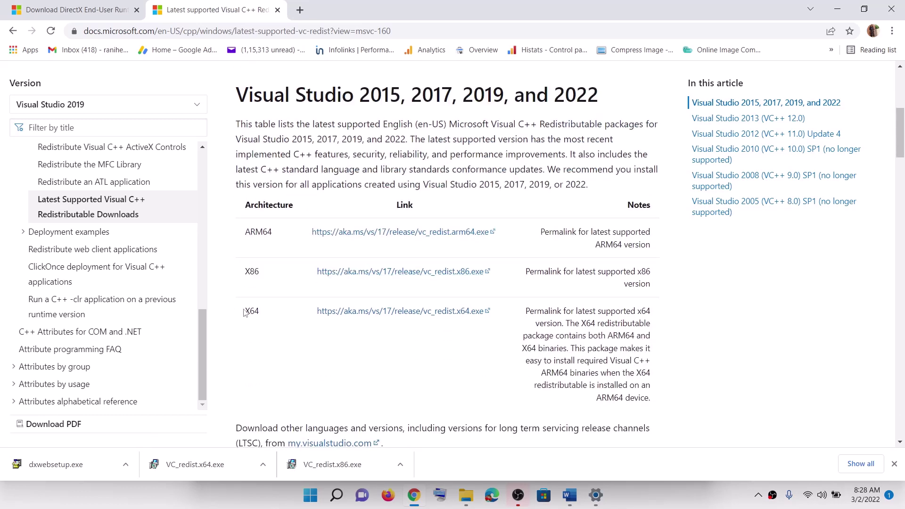
pyautogui.moveTo(242, 279); pyautogui.dragTo(291, 272)
pyautogui.moveTo(244, 312); pyautogui.dragTo(259, 312)
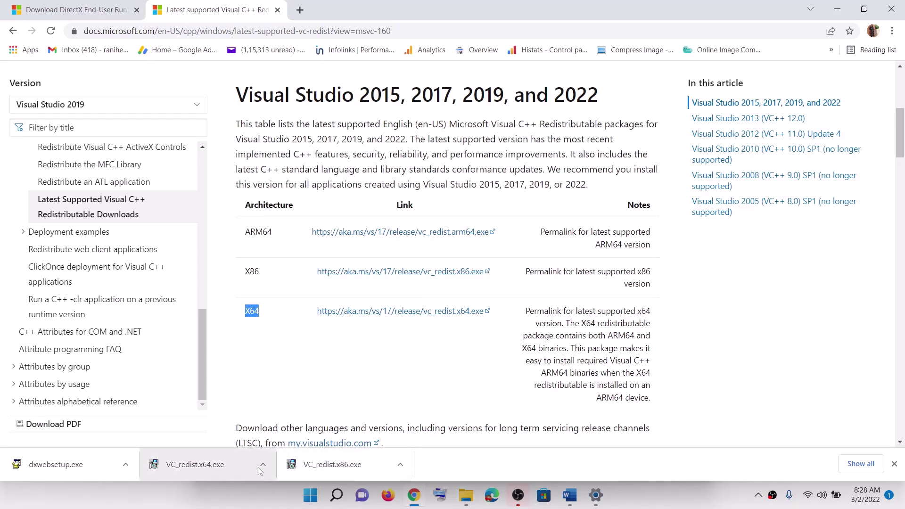
pyautogui.click(313, 464)
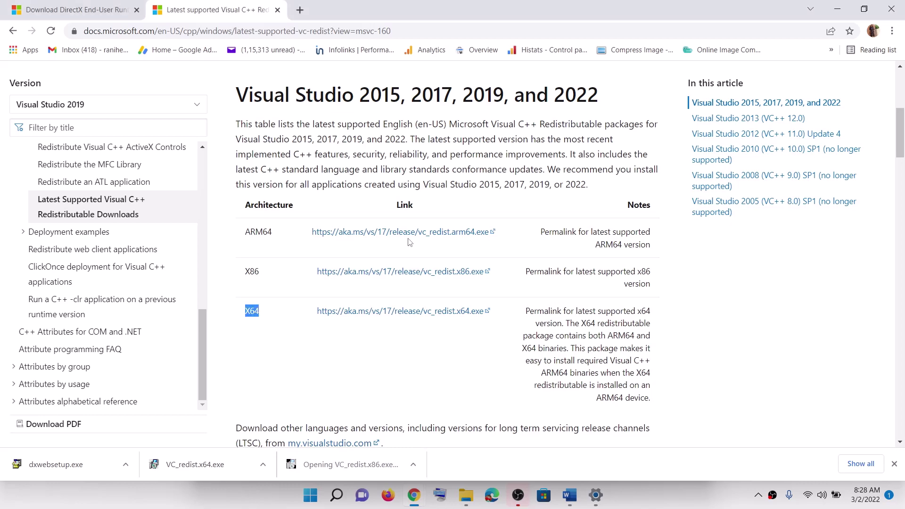
pyautogui.click(391, 297)
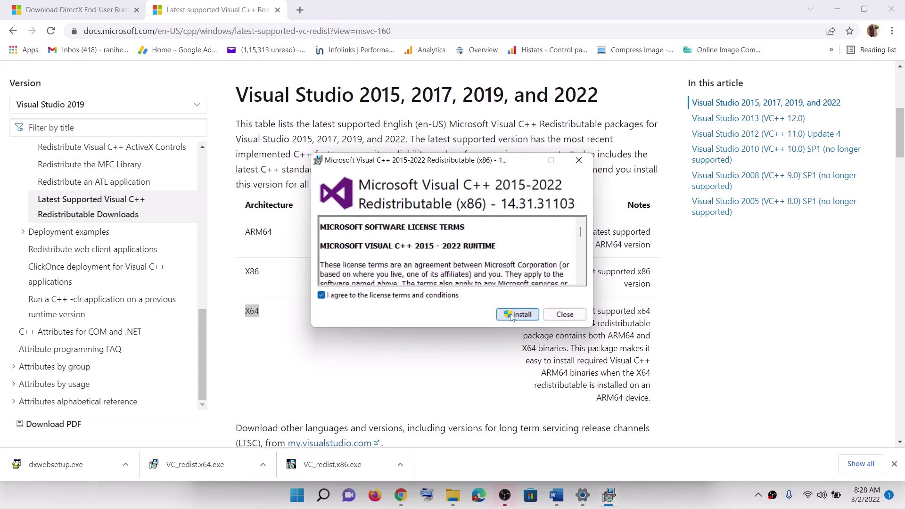
# - Install the x86 redistributable, then accept the x64 license terms and install it too
pyautogui.click(517, 315)
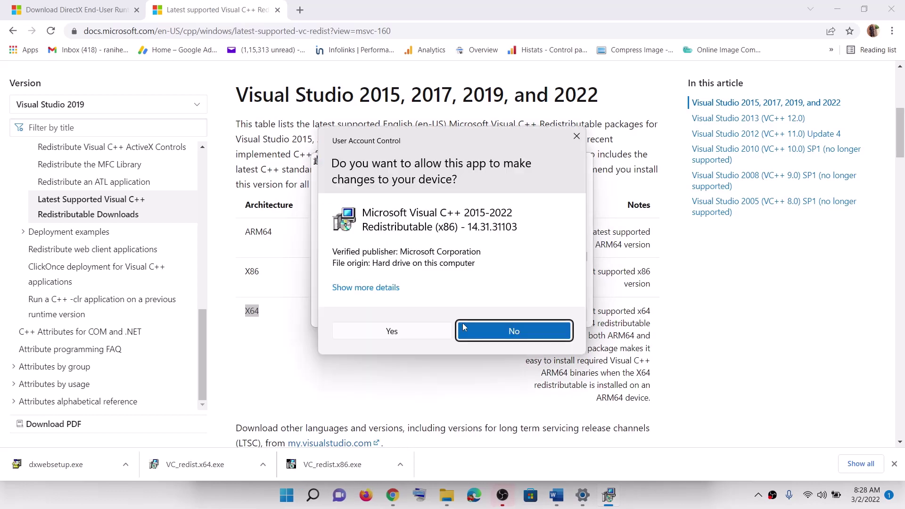
pyautogui.click(390, 330)
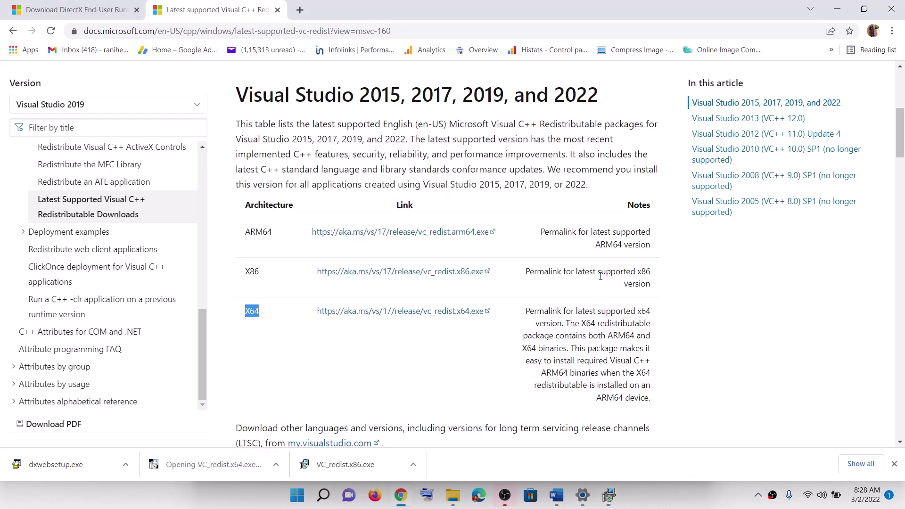
pyautogui.click(348, 295)
pyautogui.click(519, 315)
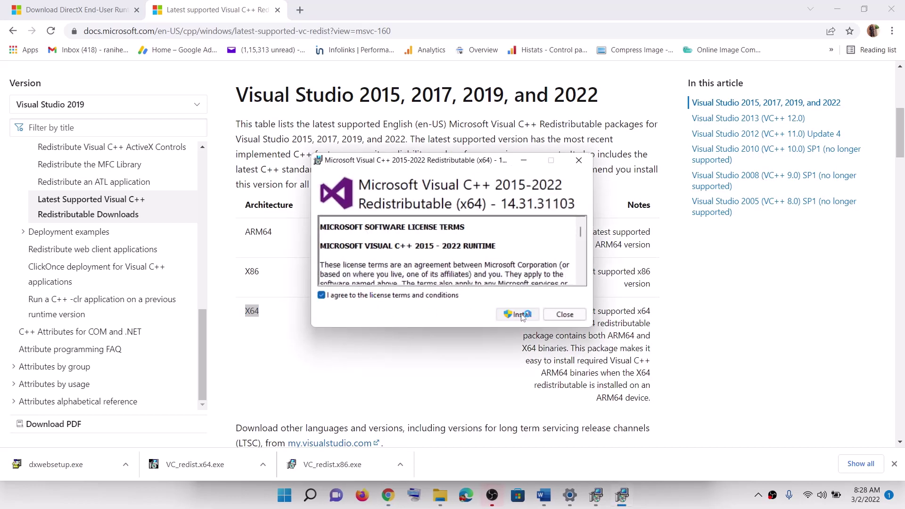
pyautogui.click(409, 330)
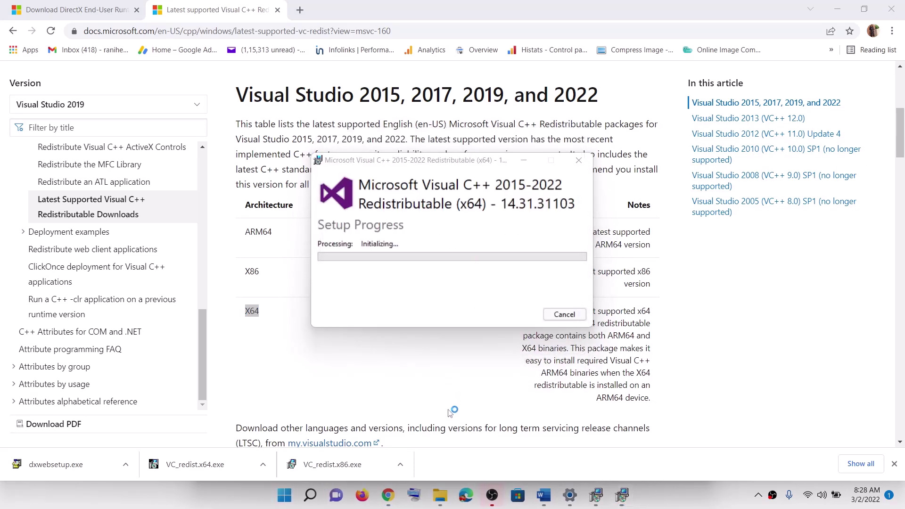
# - Arrange the x64 and x86 setup windows side by side
pyautogui.click(596, 496)
pyautogui.click(623, 495)
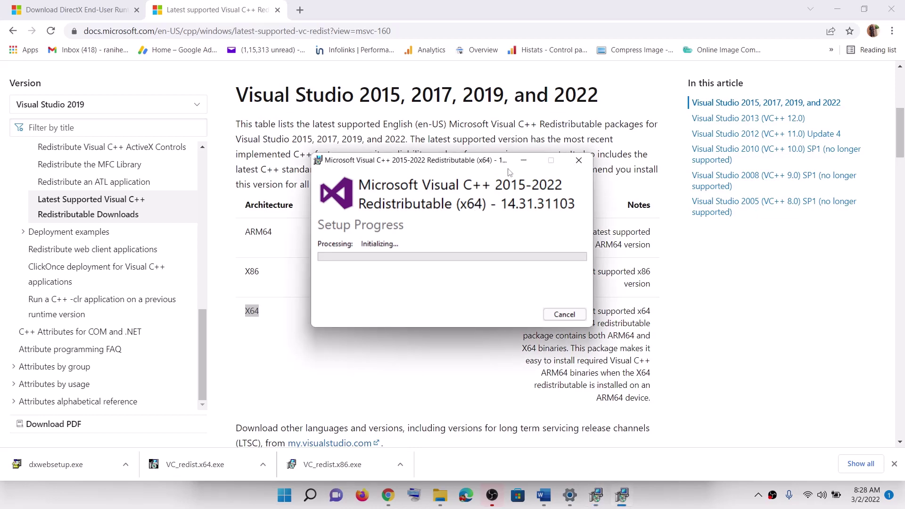
pyautogui.moveTo(493, 167); pyautogui.dragTo(229, 170)
pyautogui.moveTo(460, 170); pyautogui.dragTo(552, 170)
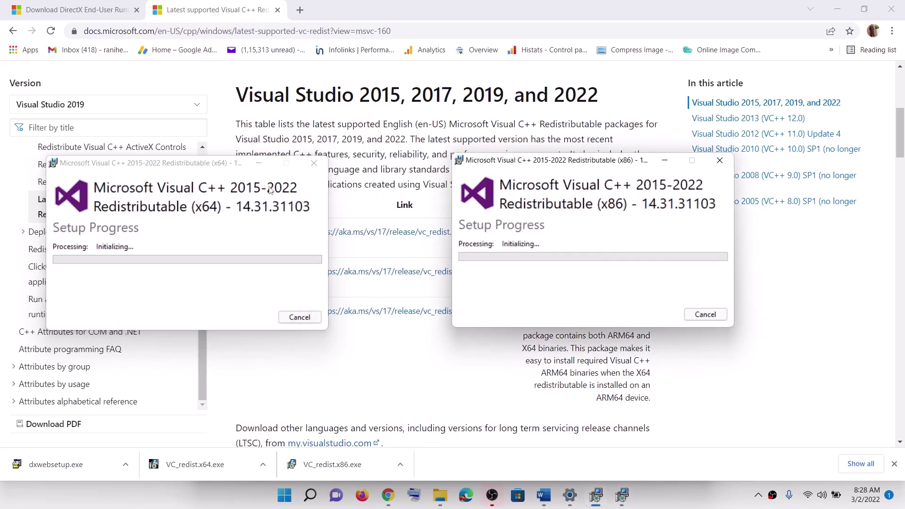
pyautogui.click(210, 167)
pyautogui.moveTo(210, 168); pyautogui.dragTo(292, 160)
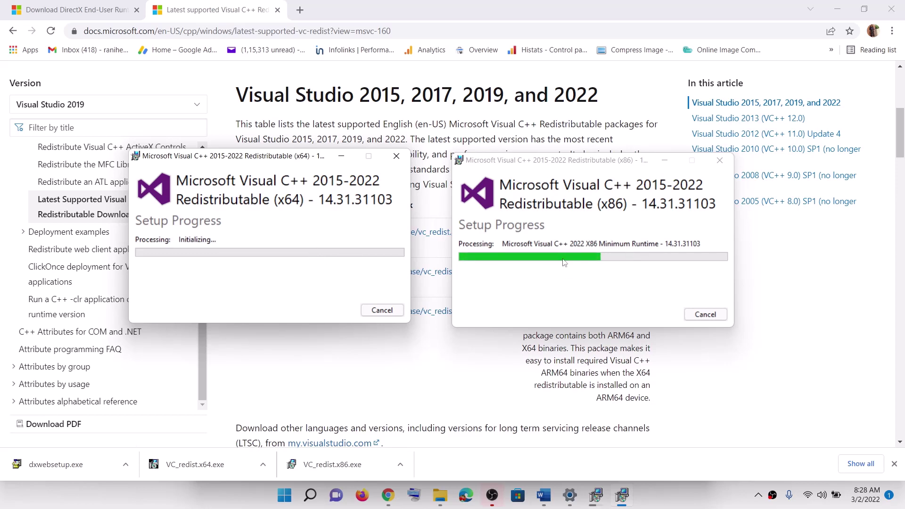
# - Check the Start menu power options, close them, and return to the Word guide
pyautogui.press('super')
pyautogui.click(598, 455)
pyautogui.press('Escape')
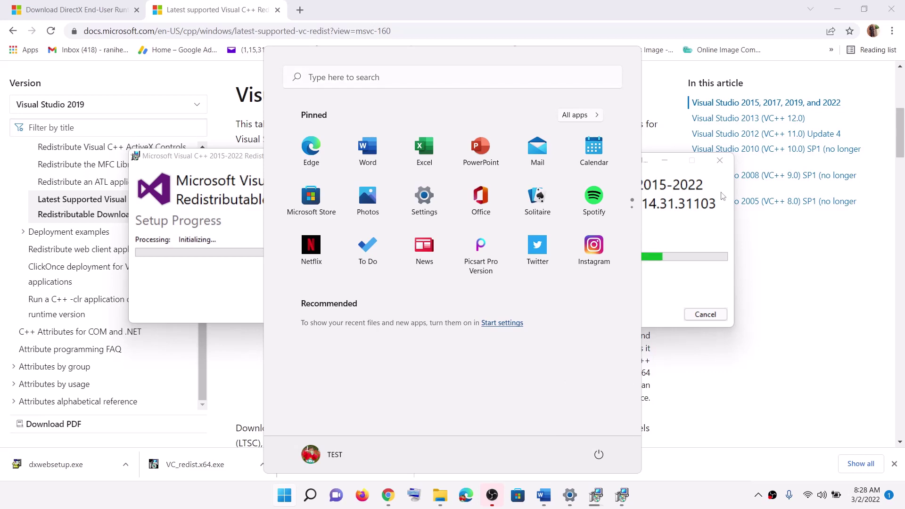
pyautogui.click(723, 196)
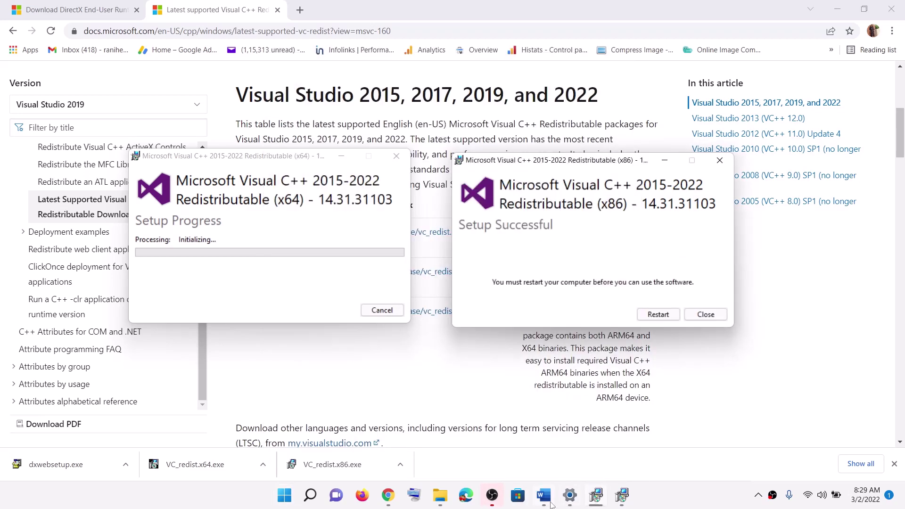
pyautogui.click(544, 496)
# - Highlight 'Media Feature Pack' and '10 N Edition' in Step 12, then launch Windows Settings
pyautogui.scroll(-3, 236, 223)
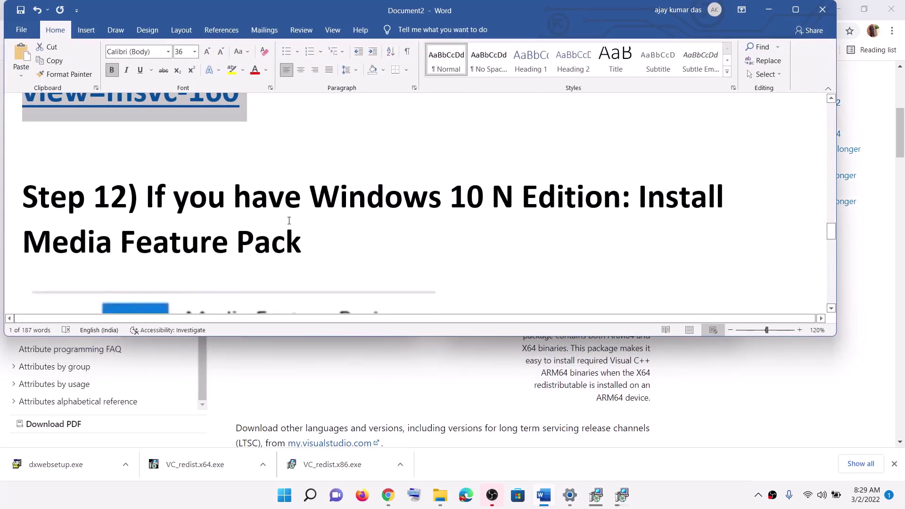
pyautogui.scroll(-3, 289, 221)
pyautogui.moveTo(52, 169); pyautogui.dragTo(302, 181)
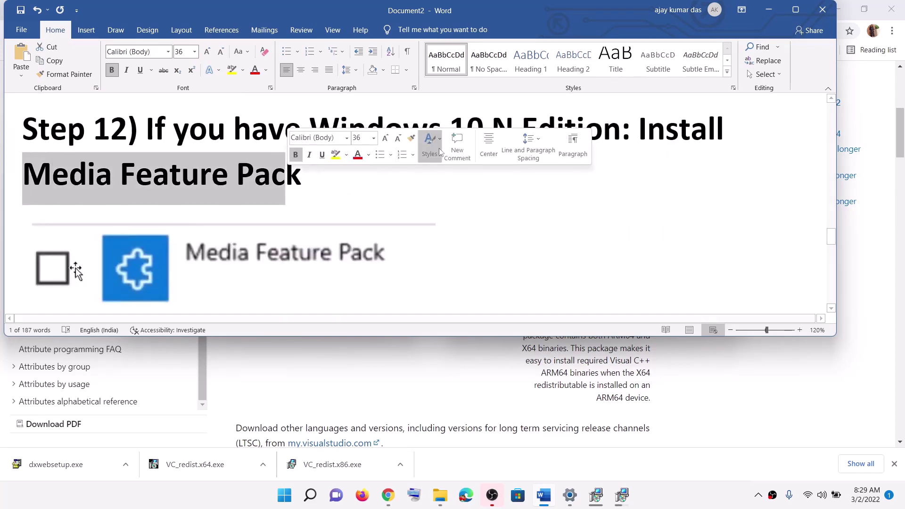
pyautogui.moveTo(469, 127); pyautogui.dragTo(623, 127)
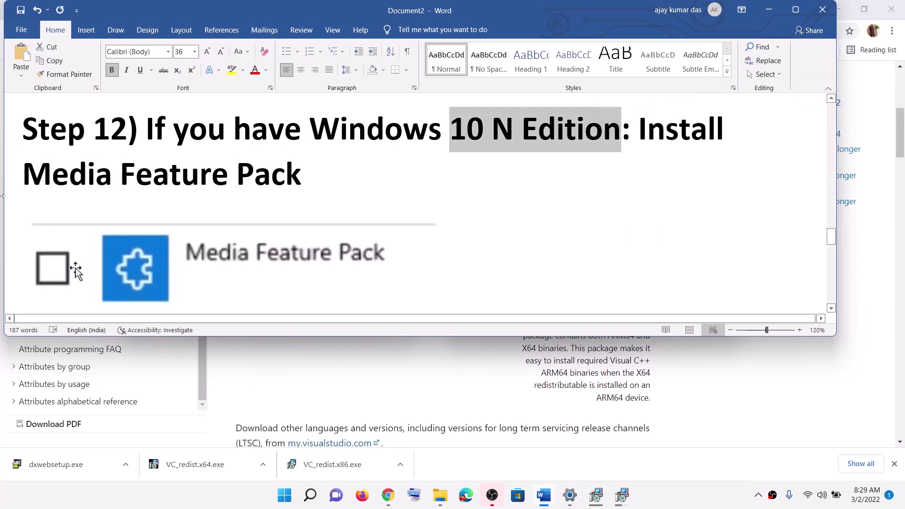
pyautogui.moveTo(22, 174); pyautogui.dragTo(311, 182)
pyautogui.click(284, 495)
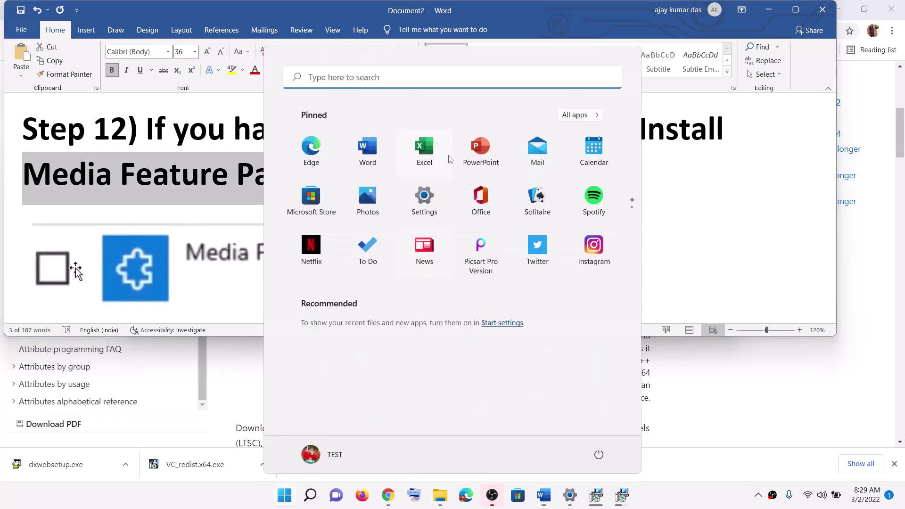
pyautogui.click(221, 77)
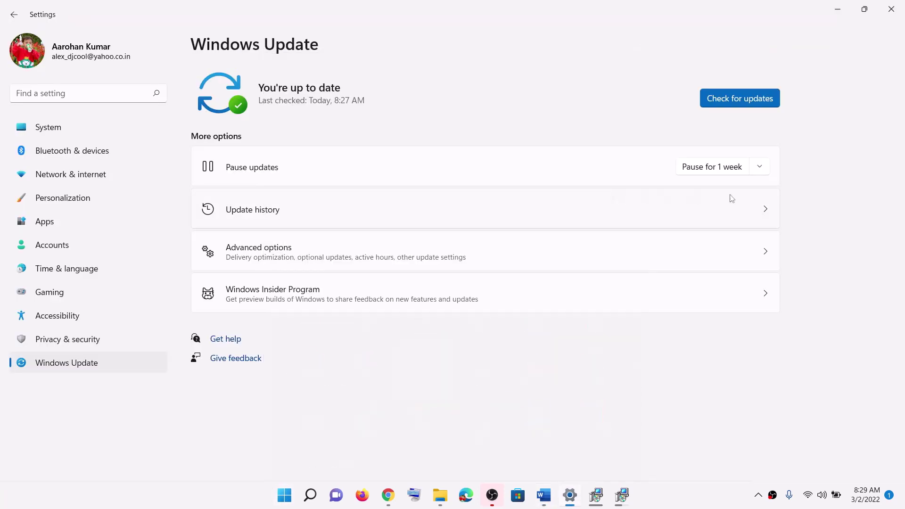
# - Go to Apps > Optional features, view addable features, and search 'medi'
pyautogui.click(107, 231)
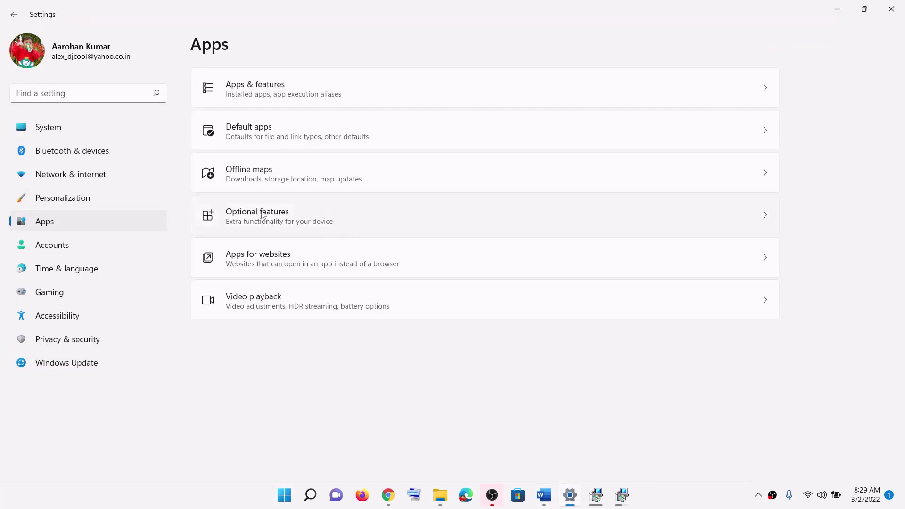
pyautogui.click(263, 215)
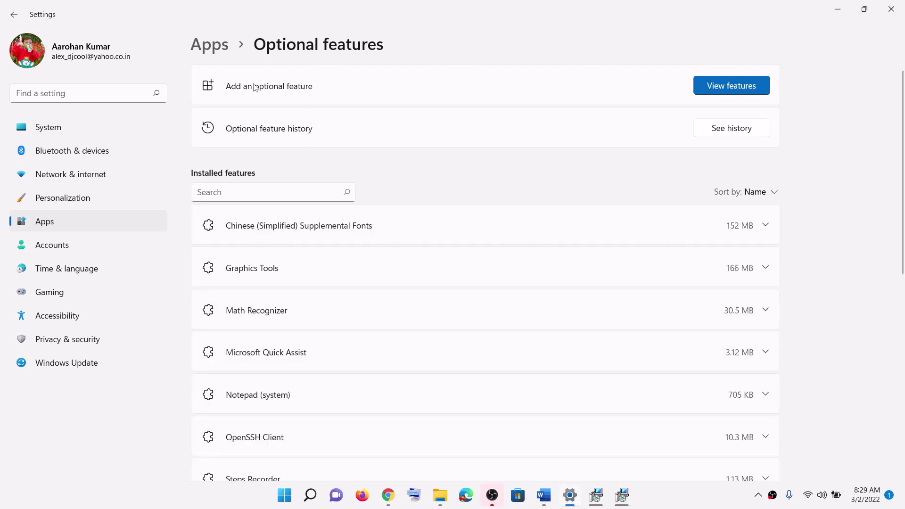
pyautogui.click(713, 86)
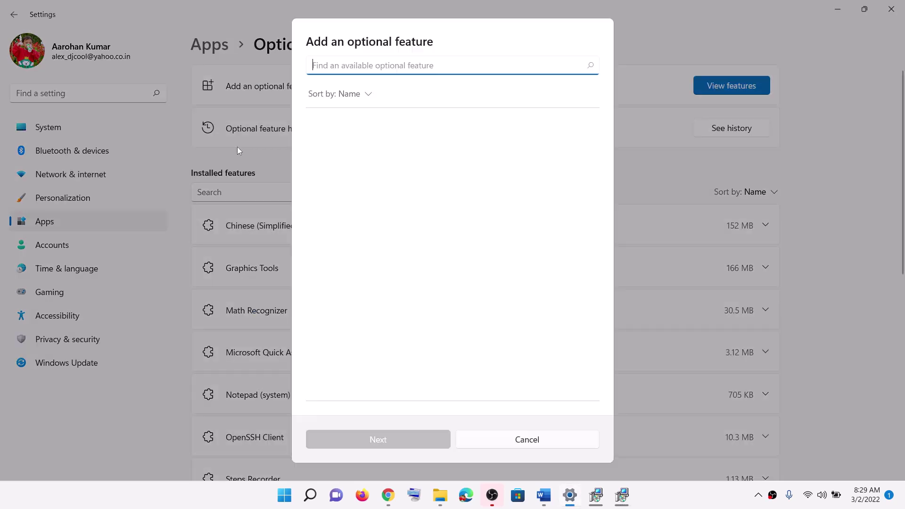
pyautogui.write('media feature pack')
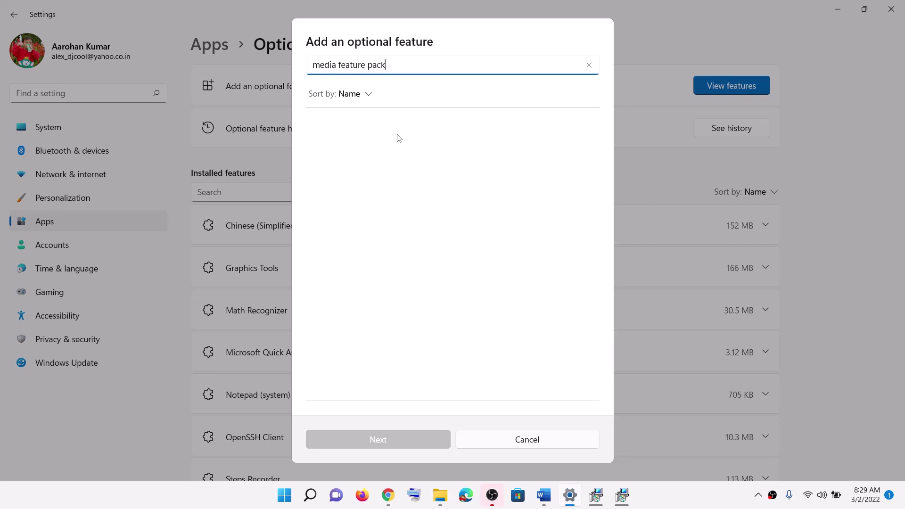
# - Scroll the Word guide to Step 13, then close the add optional feature dialog
pyautogui.click(544, 496)
pyautogui.scroll(-1, 258, 246)
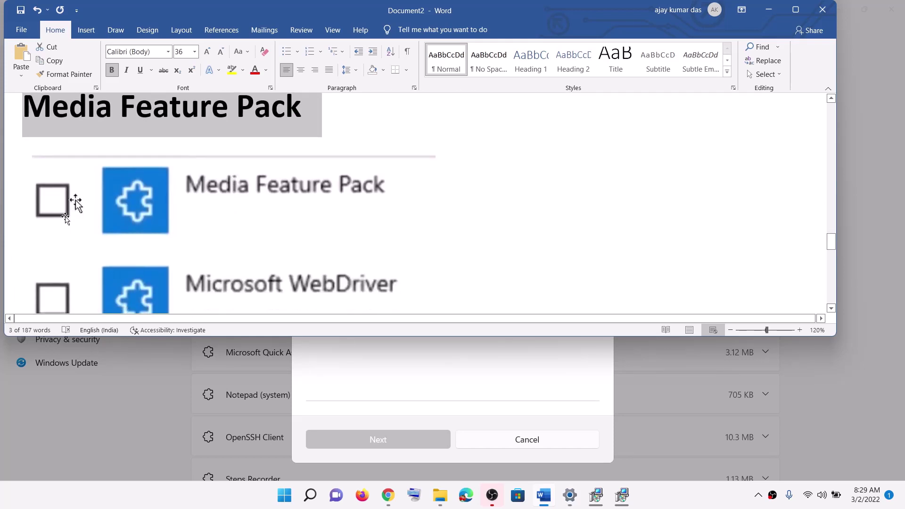
pyautogui.scroll(-4, 202, 226)
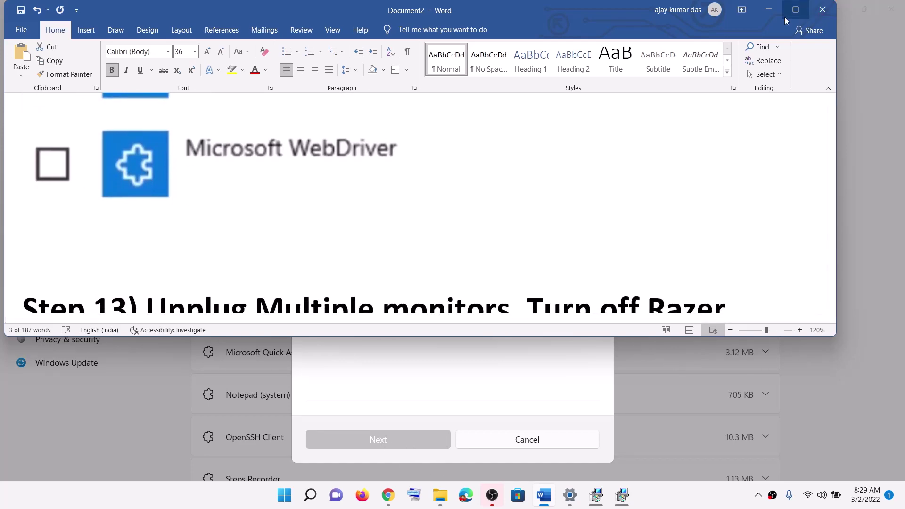
pyautogui.click(769, 10)
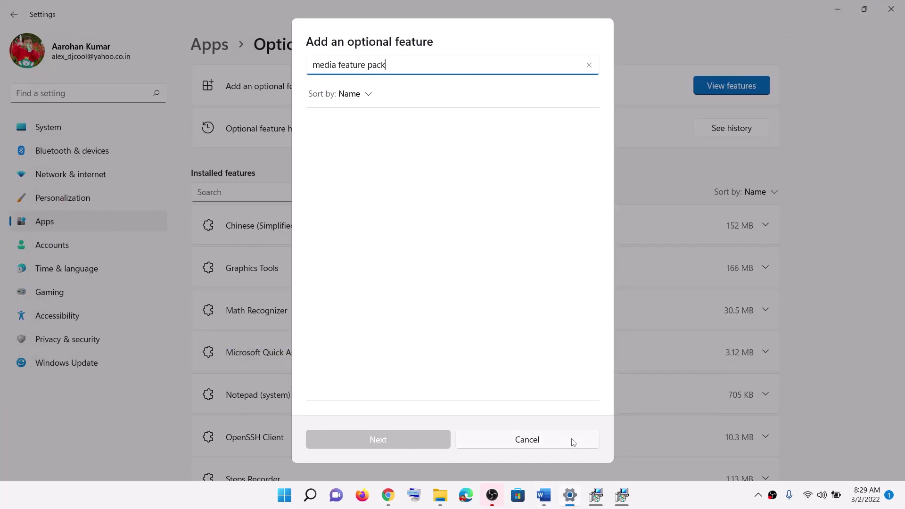
pyautogui.click(573, 442)
pyautogui.click(543, 495)
# - Highlight 'Multiple monitors' and 'Turn off Razer Synapse' in Step 13
pyautogui.scroll(-3, 312, 248)
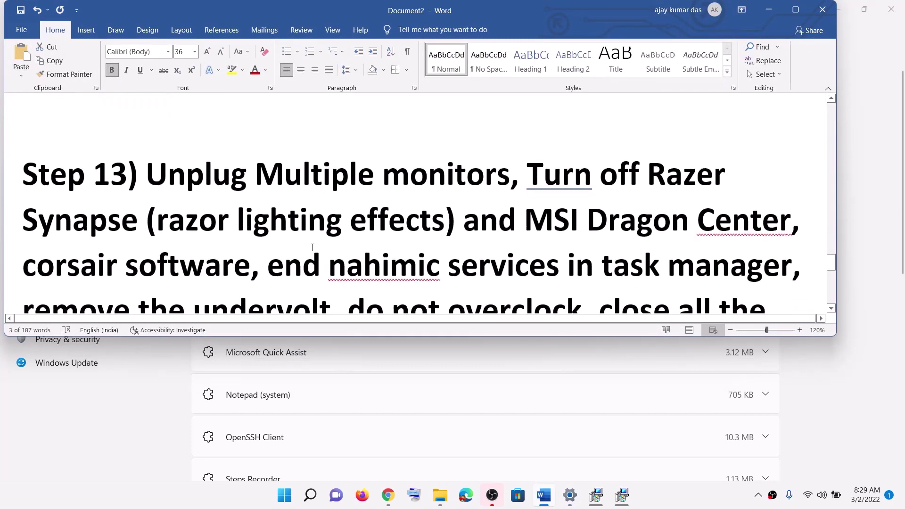
pyautogui.scroll(-1, 312, 248)
pyautogui.moveTo(173, 141); pyautogui.dragTo(565, 141)
pyautogui.click(300, 157)
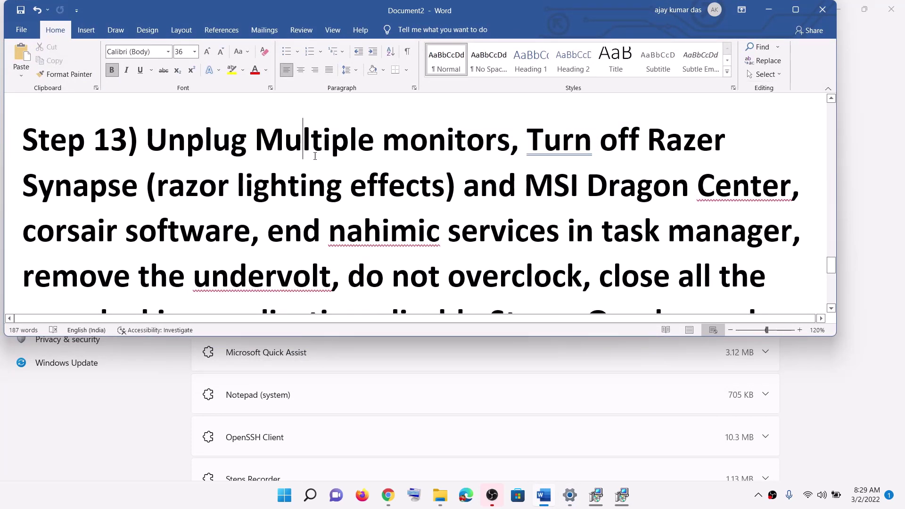
pyautogui.moveTo(255, 141); pyautogui.dragTo(428, 141)
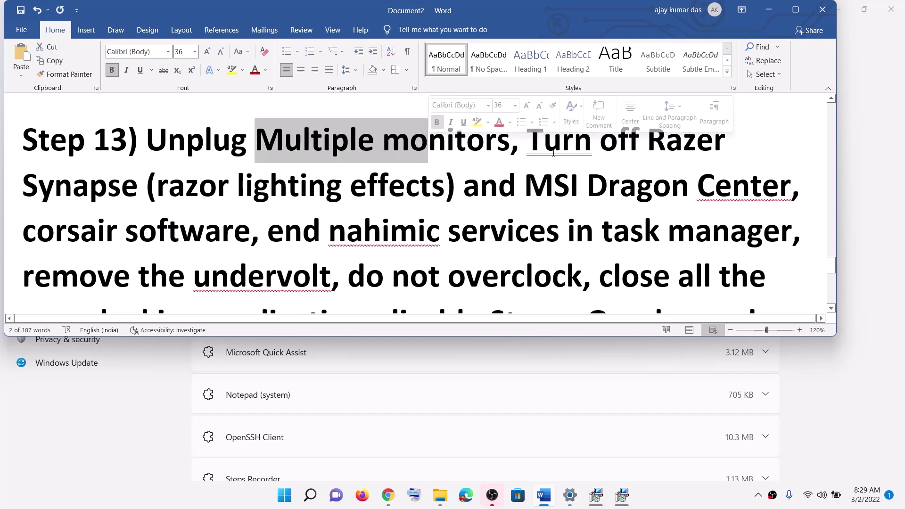
pyautogui.moveTo(527, 141); pyautogui.dragTo(732, 141)
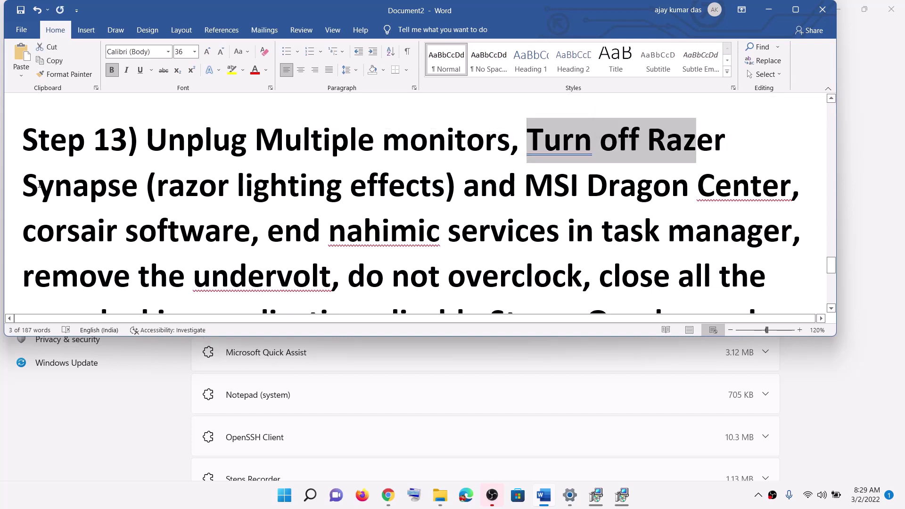
pyautogui.moveTo(23, 184); pyautogui.dragTo(234, 182)
# - Highlight 'MSI Dragon' and 'corsair software', then read further down Step 13
pyautogui.moveTo(525, 185); pyautogui.dragTo(696, 184)
pyautogui.moveTo(30, 234); pyautogui.dragTo(221, 232)
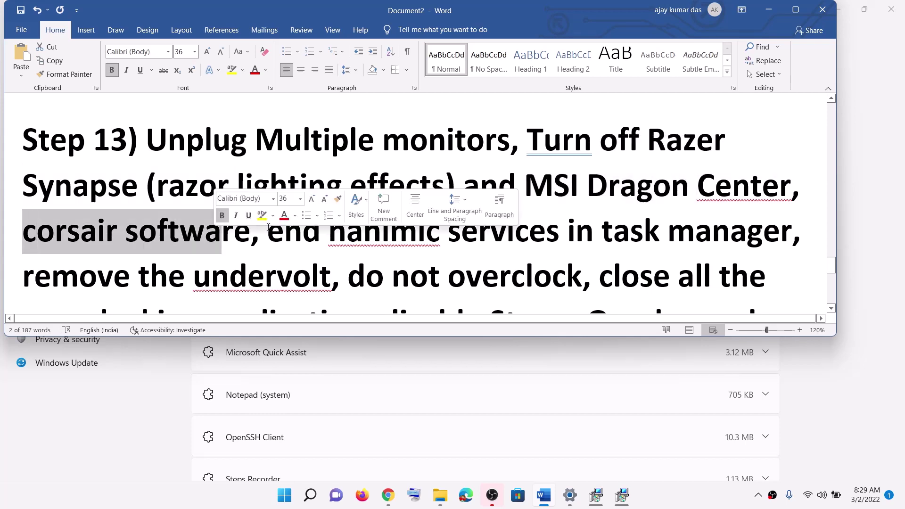
pyautogui.click(516, 176)
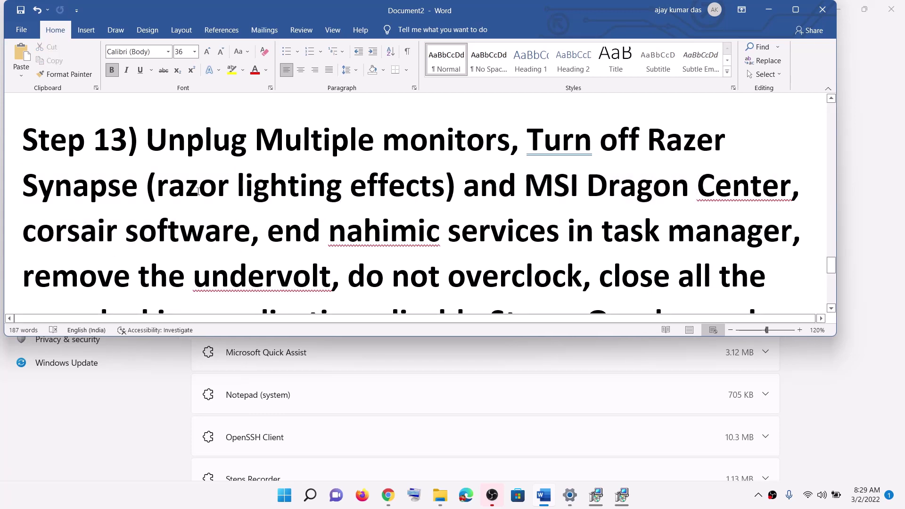
pyautogui.moveTo(198, 191); pyautogui.dragTo(252, 232)
pyautogui.scroll(-1, 252, 232)
pyautogui.moveTo(330, 198); pyautogui.dragTo(566, 198)
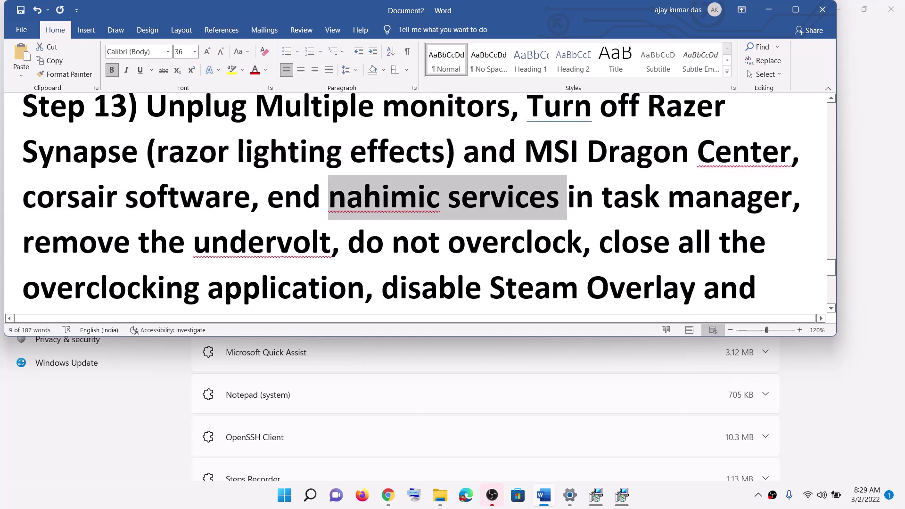
pyautogui.click(290, 499)
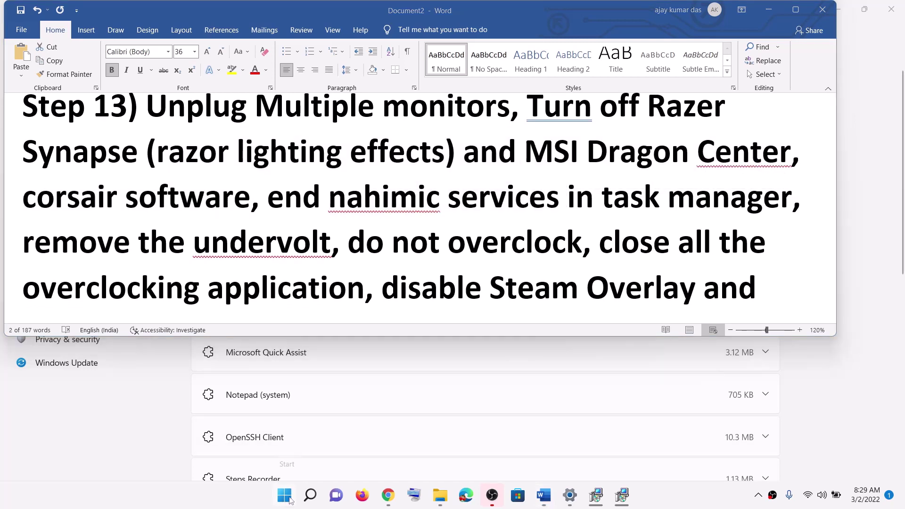
# - Open Task Manager from the Start right-click menu, select Steam (32 bit), and switch back to Word
pyautogui.rightClick(290, 500)
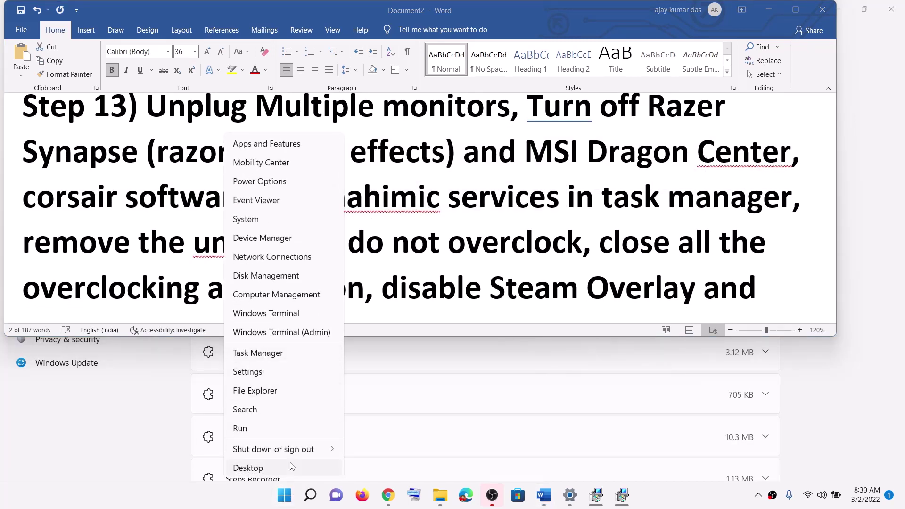
pyautogui.click(264, 354)
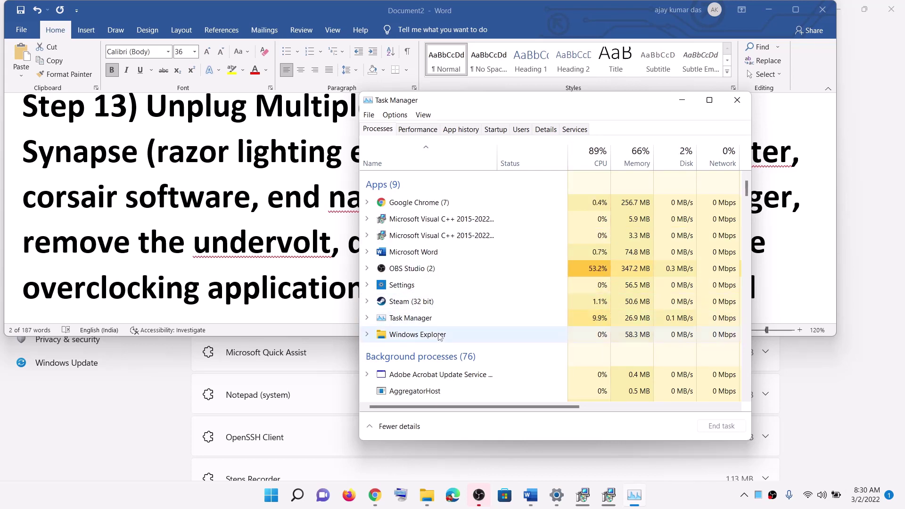
pyautogui.click(413, 302)
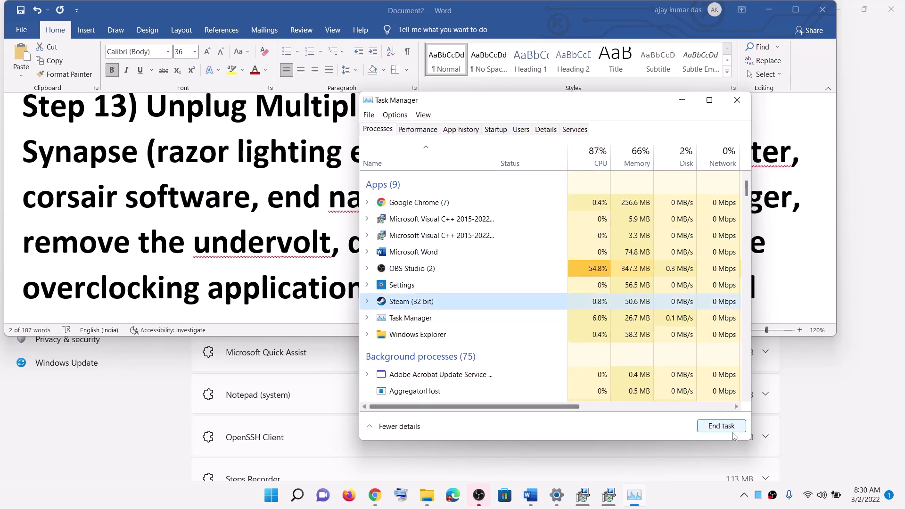
pyautogui.hotkey('alt', 'Tab')
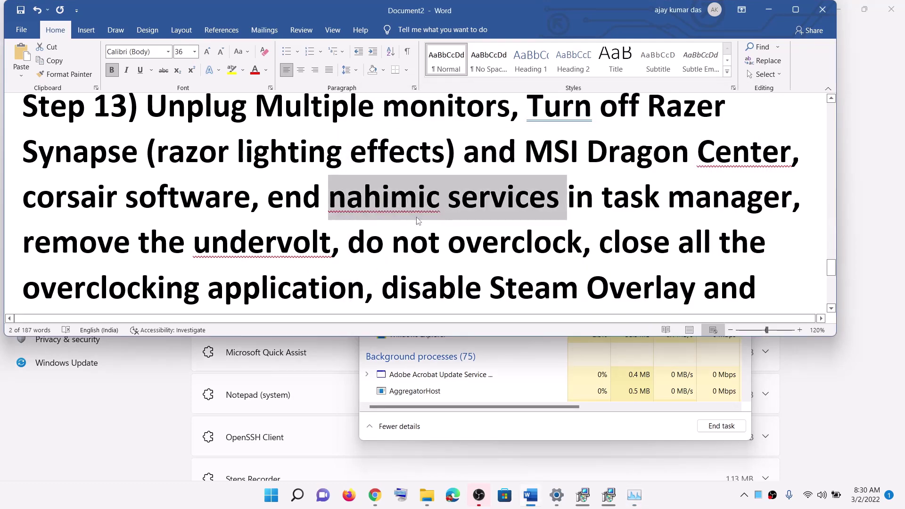
# - Highlight 'nahimic services' and 'close all the overclocking application' in Step 13
pyautogui.click(377, 207)
pyautogui.moveTo(380, 207); pyautogui.dragTo(476, 204)
pyautogui.moveTo(70, 251); pyautogui.dragTo(347, 247)
pyautogui.scroll(-1, 429, 247)
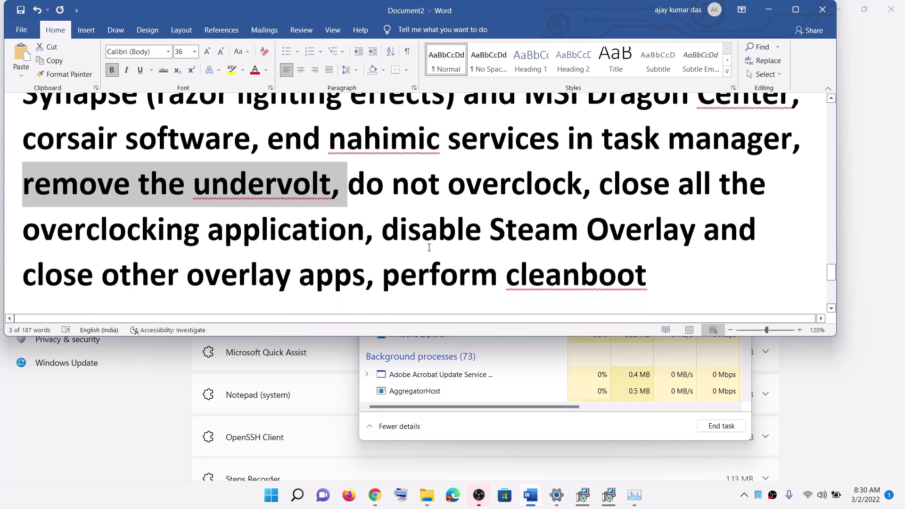
pyautogui.moveTo(349, 175); pyautogui.dragTo(709, 176)
pyautogui.click(499, 188)
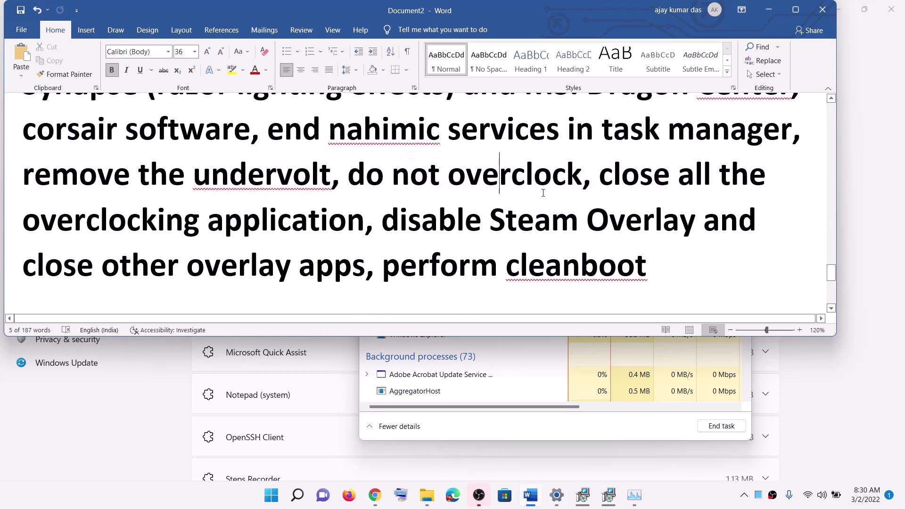
pyautogui.moveTo(598, 176); pyautogui.dragTo(380, 220)
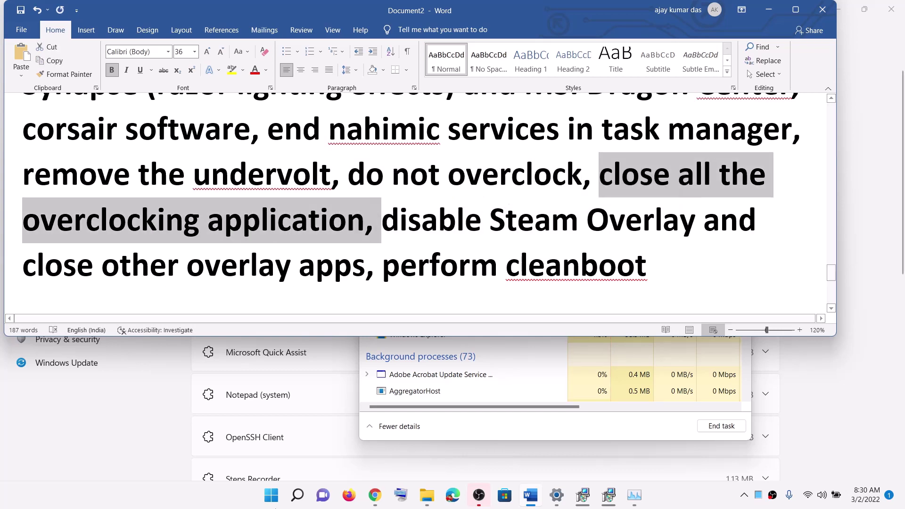
# - Search Windows for 'msi after', dismiss it, and highlight 'disable Steam Overlay and'
pyautogui.click(277, 504)
pyautogui.write('msi ')
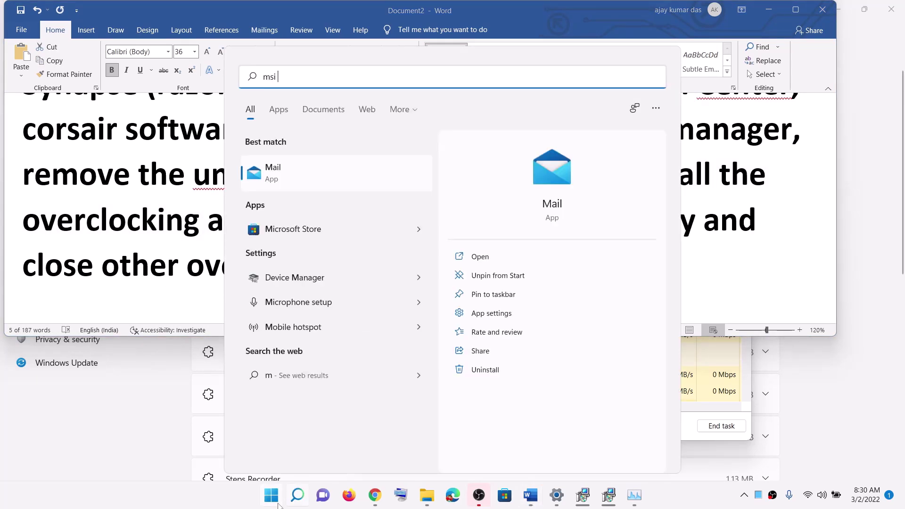
pyautogui.write('after')
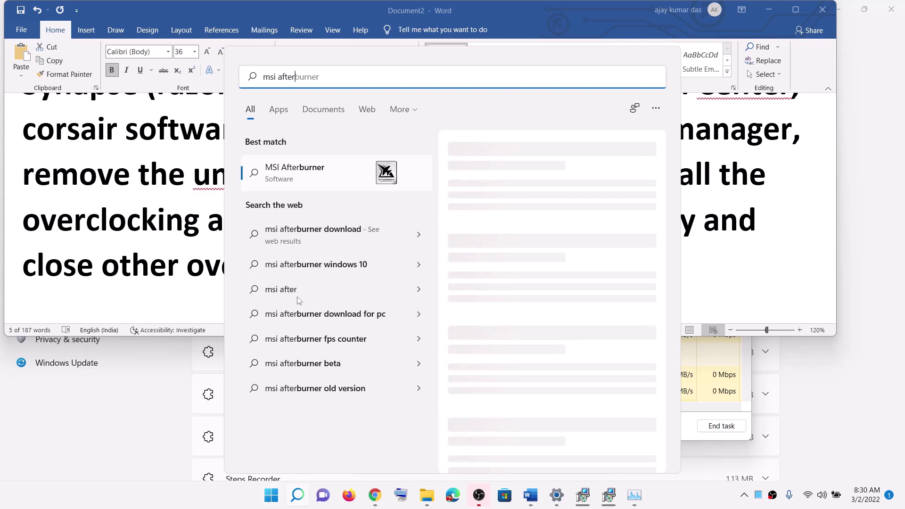
pyautogui.click(116, 187)
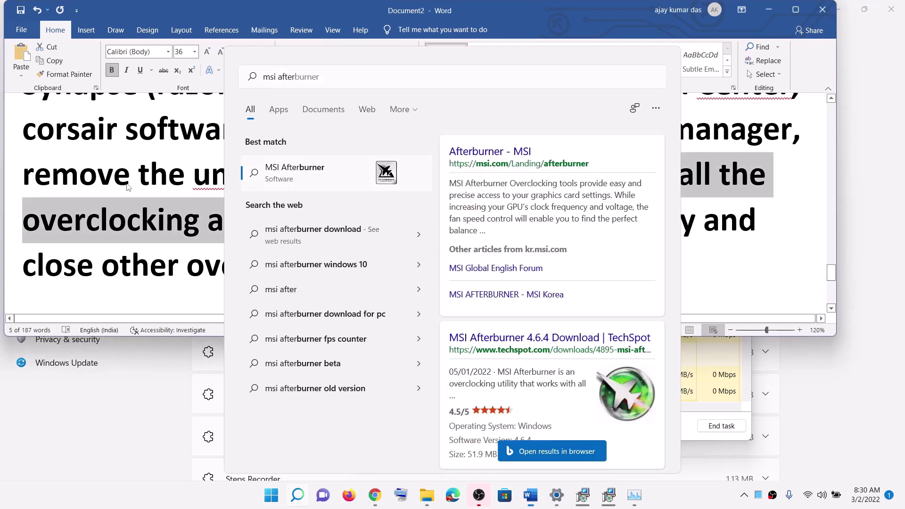
pyautogui.click(157, 219)
pyautogui.moveTo(400, 224); pyautogui.dragTo(696, 221)
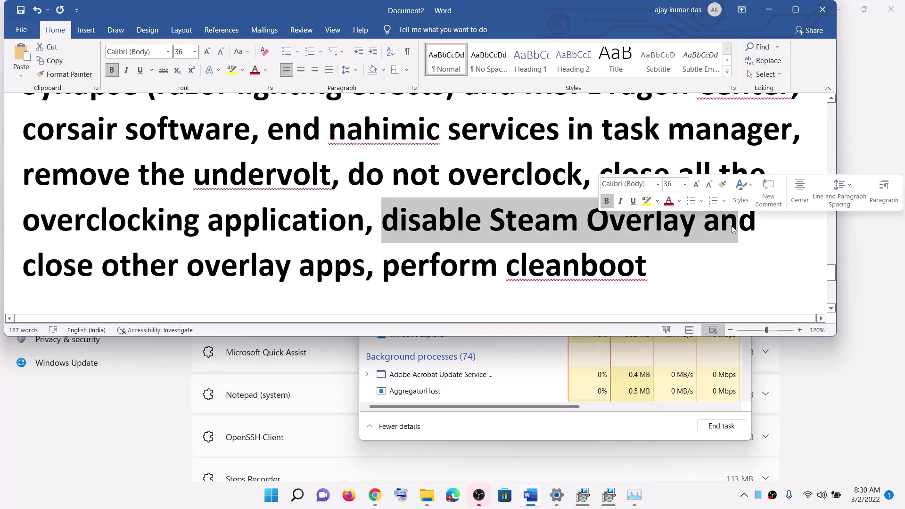
# - Uncheck Enable the Steam Overlay in ELEX II's Steam properties, then return to the Word notes
pyautogui.moveTo(758, 495); pyautogui.dragTo(756, 472)
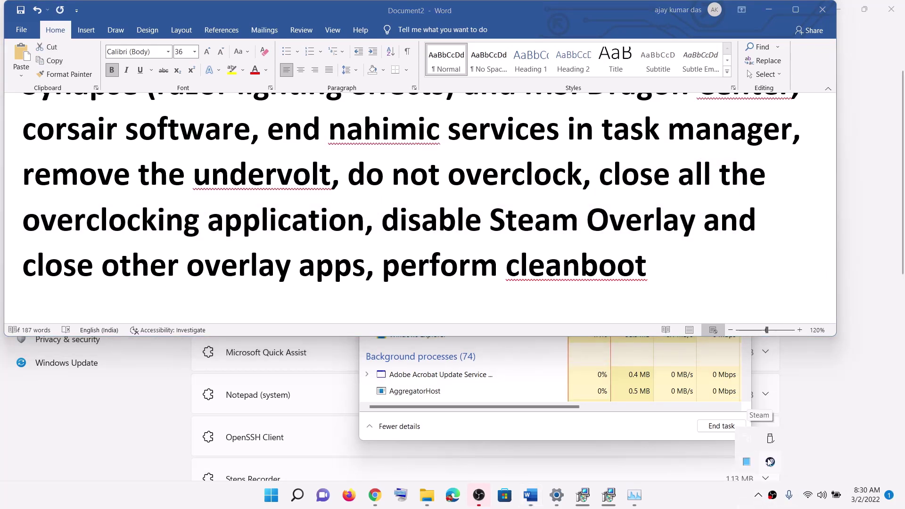
pyautogui.click(770, 461)
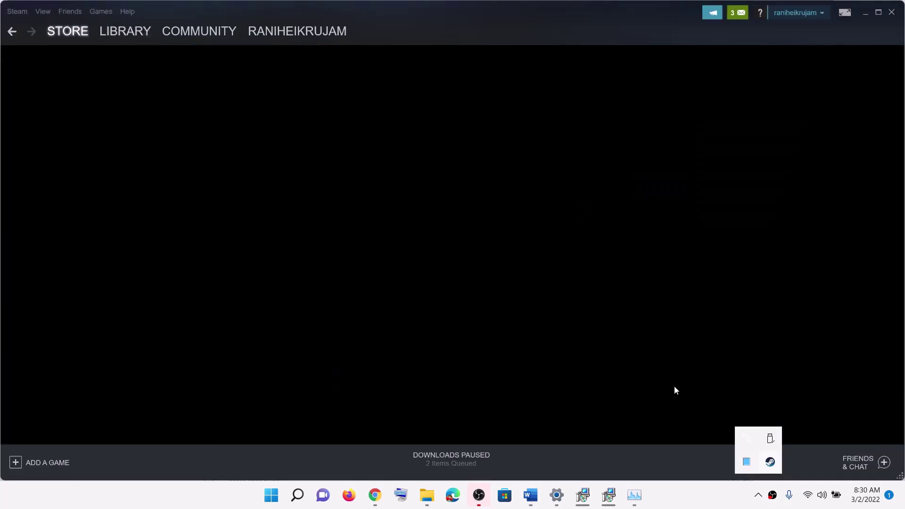
pyautogui.click(136, 31)
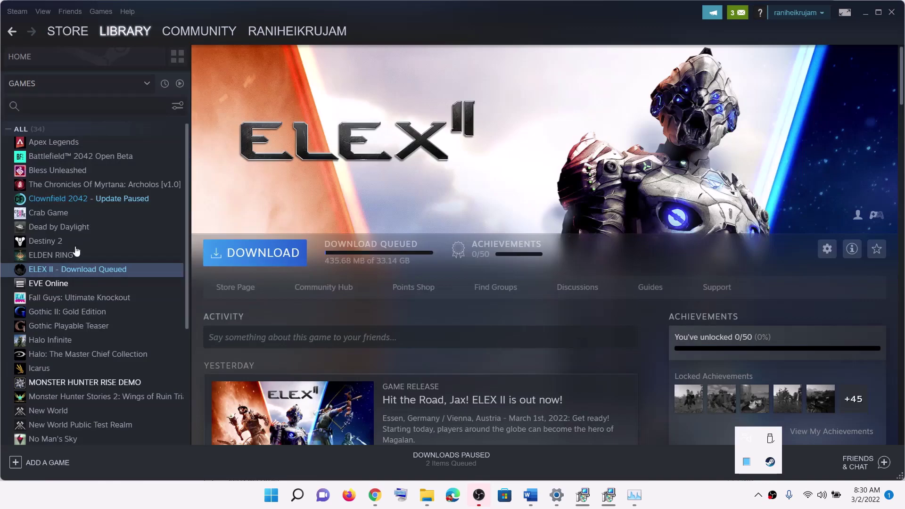
pyautogui.rightClick(81, 274)
pyautogui.click(112, 343)
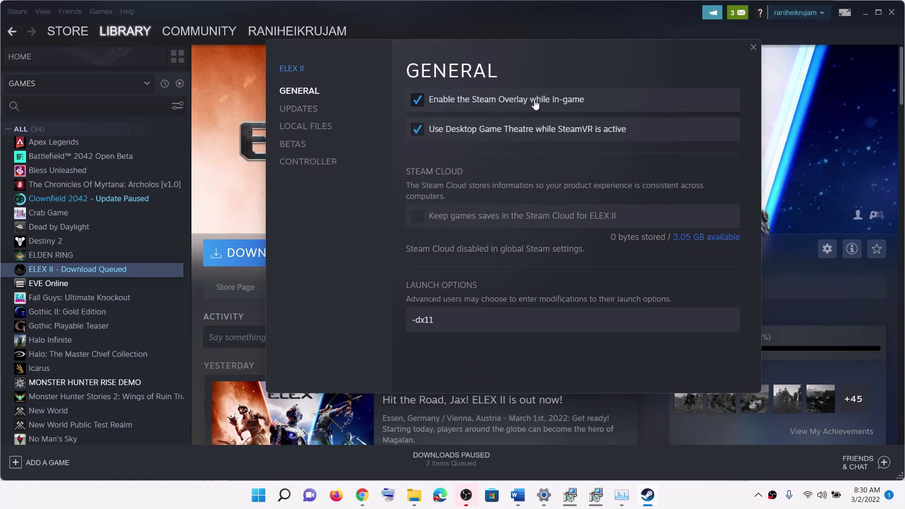
pyautogui.click(421, 103)
pyautogui.click(755, 47)
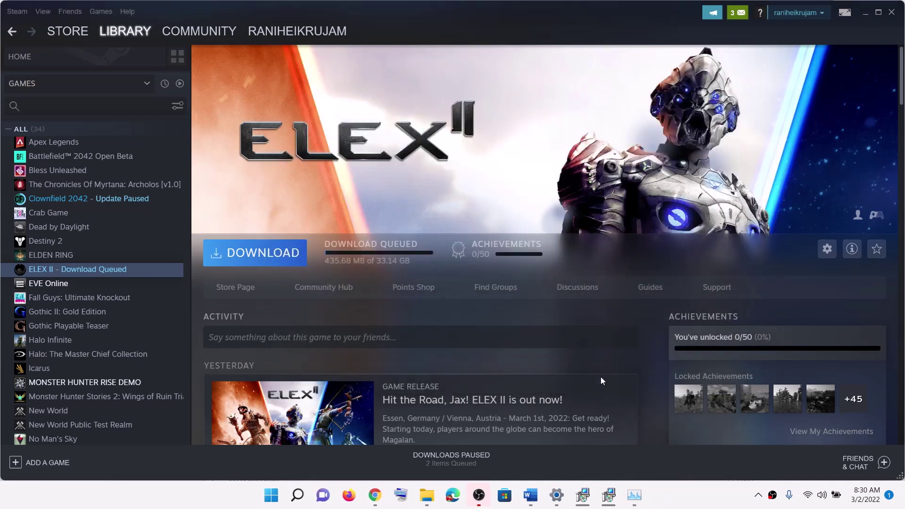
pyautogui.click(533, 495)
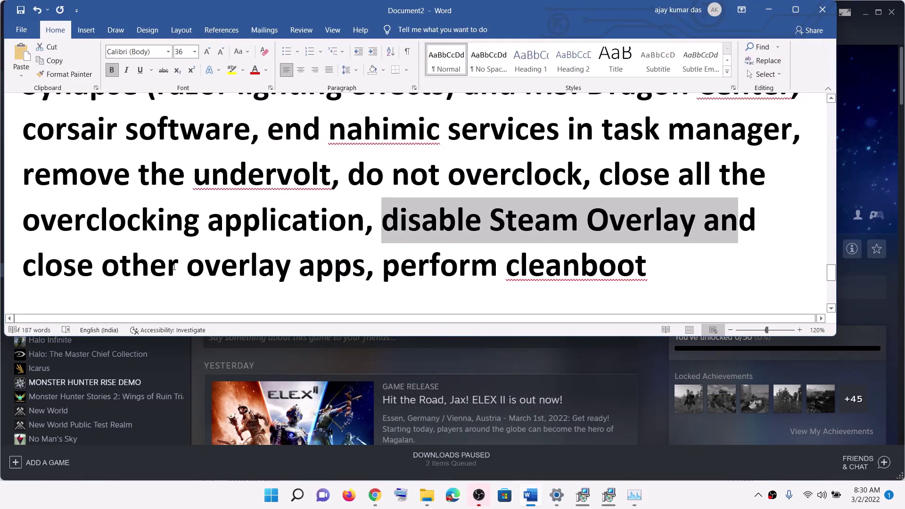
# - Highlight 'other overlay apps' in Word, then search Windows for Discord and GeForce
pyautogui.moveTo(174, 267); pyautogui.dragTo(372, 267)
pyautogui.click(271, 495)
pyautogui.write('d')
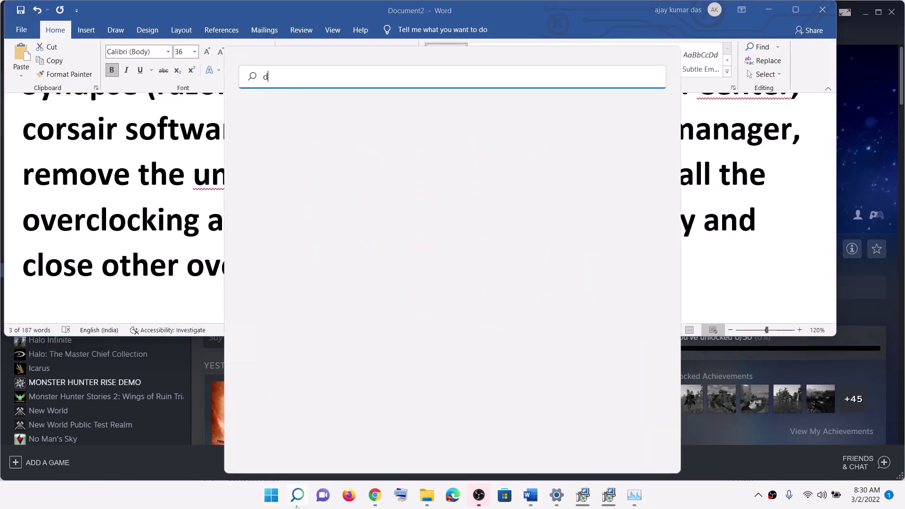
pyautogui.write('iscord')
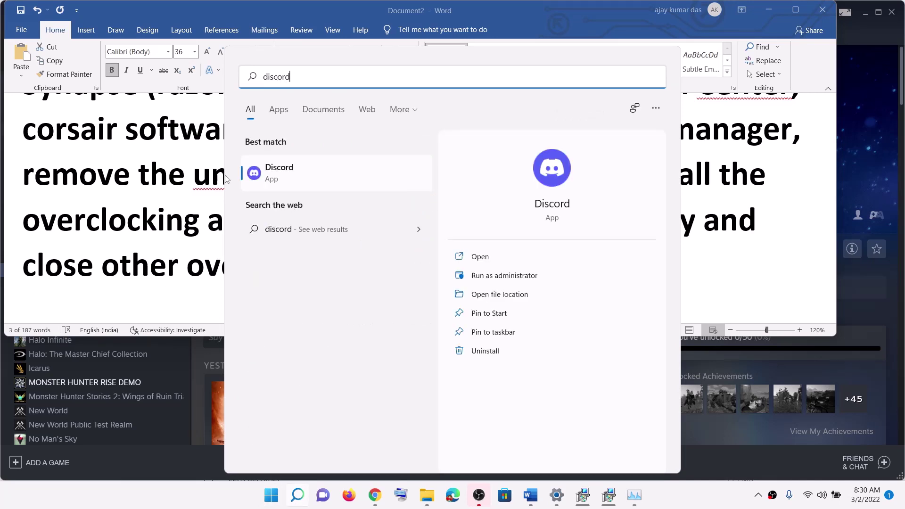
pyautogui.hotkey('ctrl', 'a')
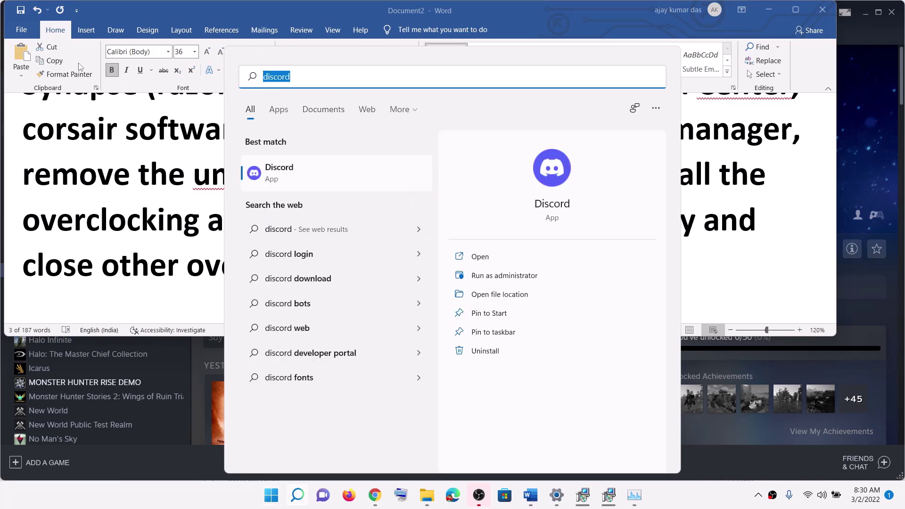
pyautogui.write('geforce')
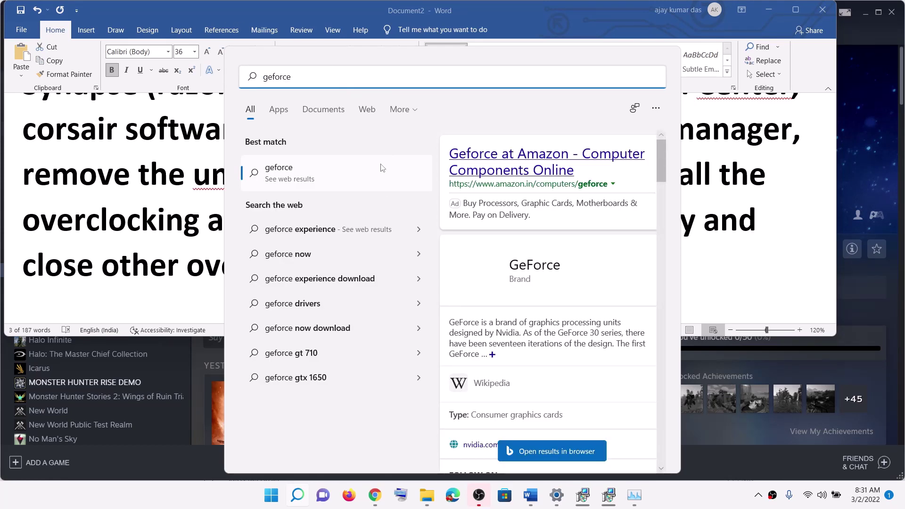
# - Close the search and highlight 'perform cleanboot' in the Word guide
pyautogui.click(140, 219)
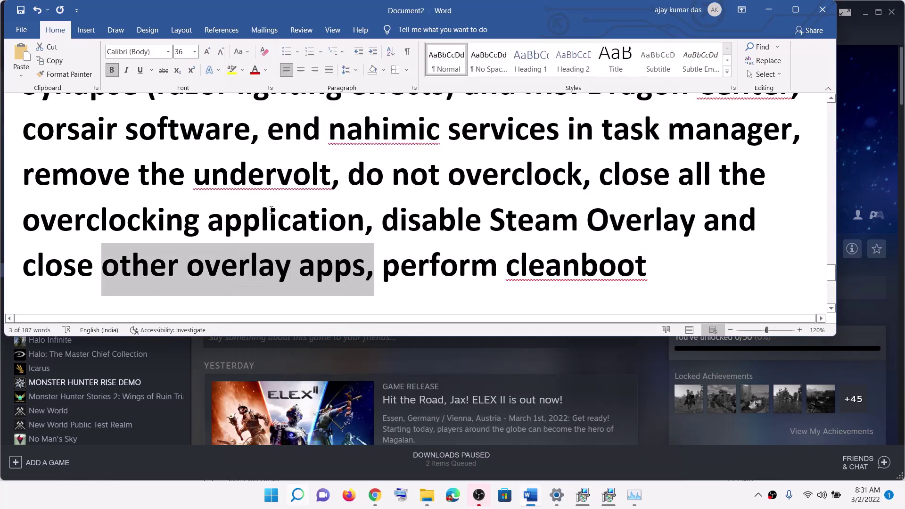
pyautogui.click(469, 262)
pyautogui.moveTo(399, 264); pyautogui.dragTo(646, 266)
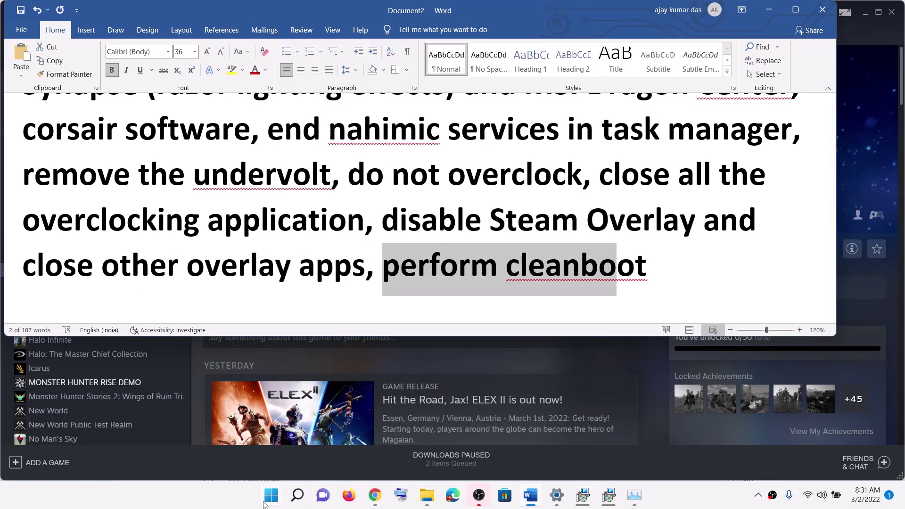
# - Open System Configuration, check Hide all Microsoft services on the Services tab, and confirm with OK
pyautogui.click(267, 502)
pyautogui.write('system')
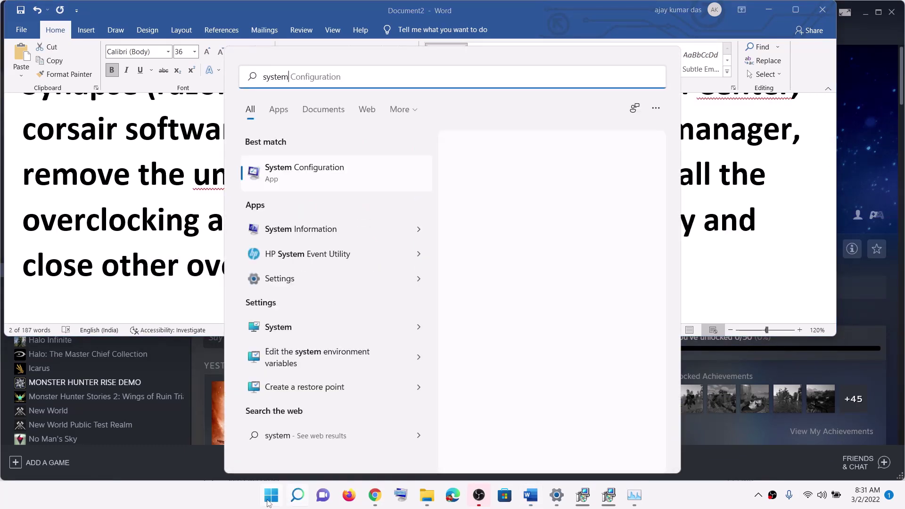
pyautogui.click(310, 183)
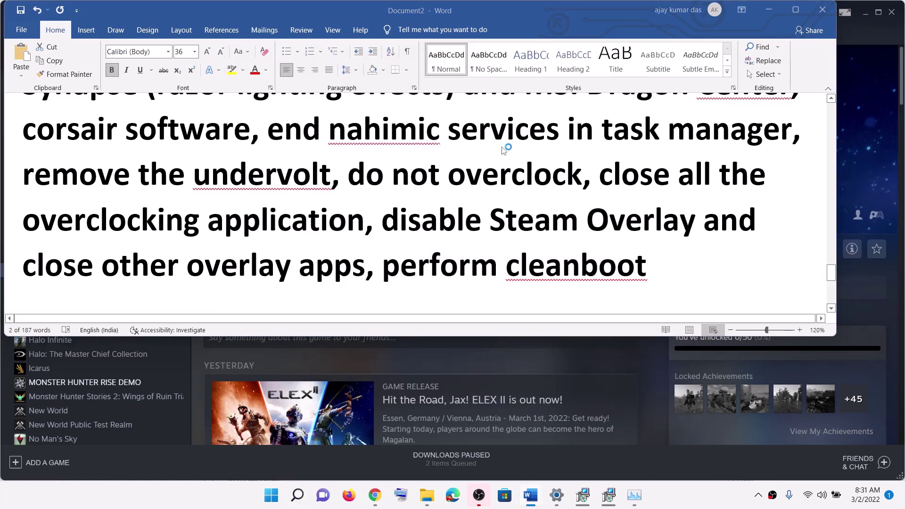
pyautogui.click(362, 156)
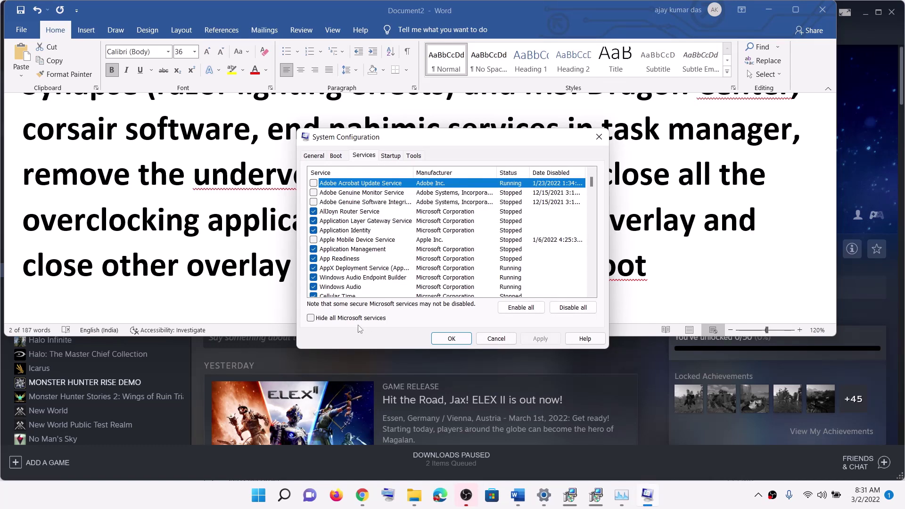
pyautogui.click(323, 319)
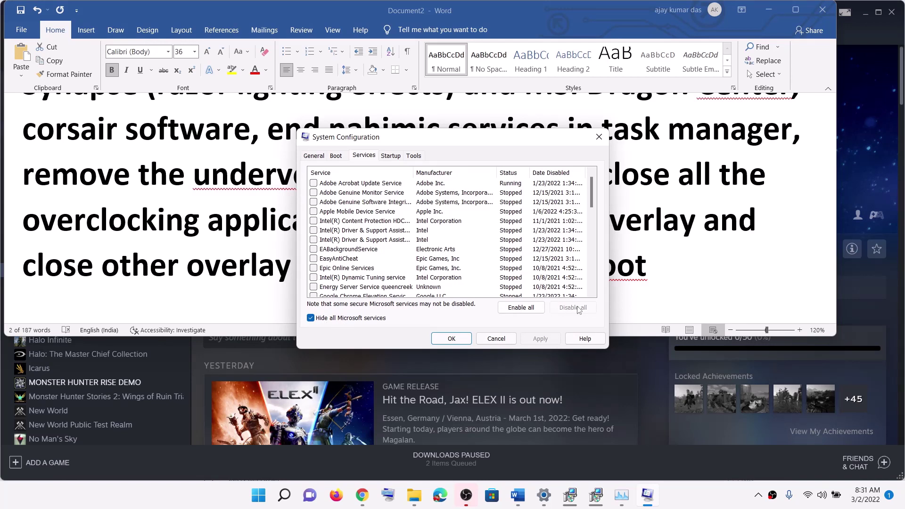
pyautogui.click(451, 339)
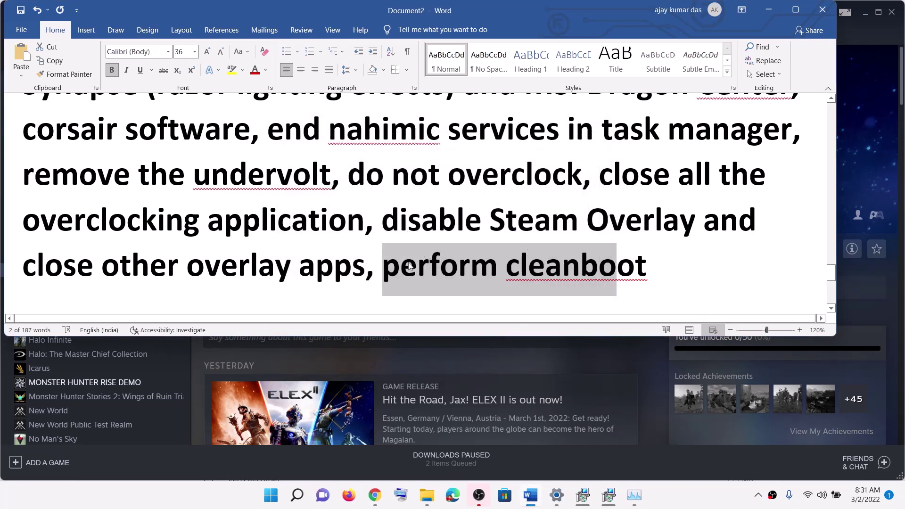
# - Scroll to Step 14 and highlight 'Run the game in windowed mode' and 'down graphics settings'
pyautogui.scroll(-4, 419, 194)
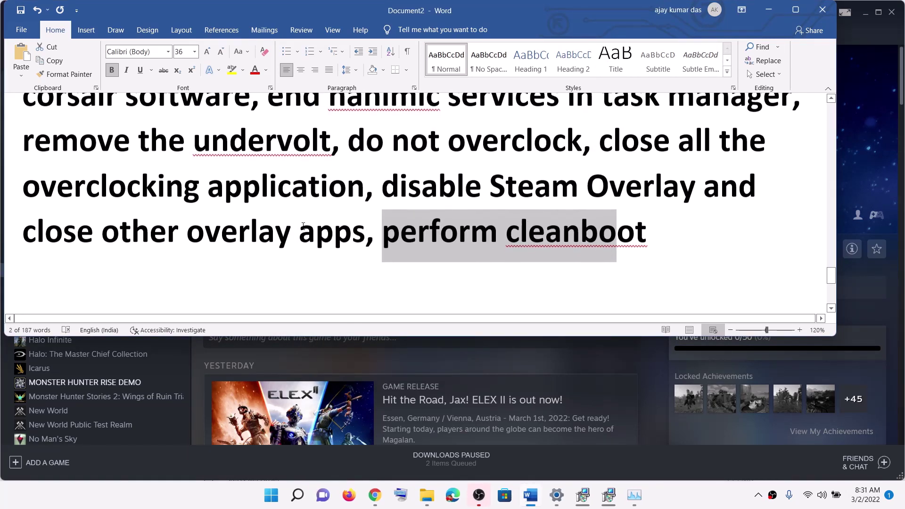
pyautogui.moveTo(156, 198); pyautogui.dragTo(627, 203)
pyautogui.click(278, 245)
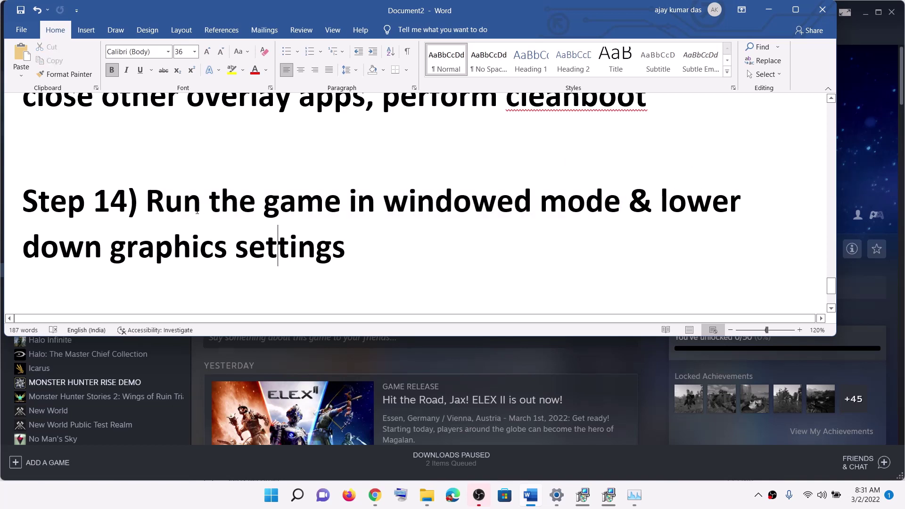
pyautogui.moveTo(146, 198); pyautogui.dragTo(627, 203)
pyautogui.click(400, 242)
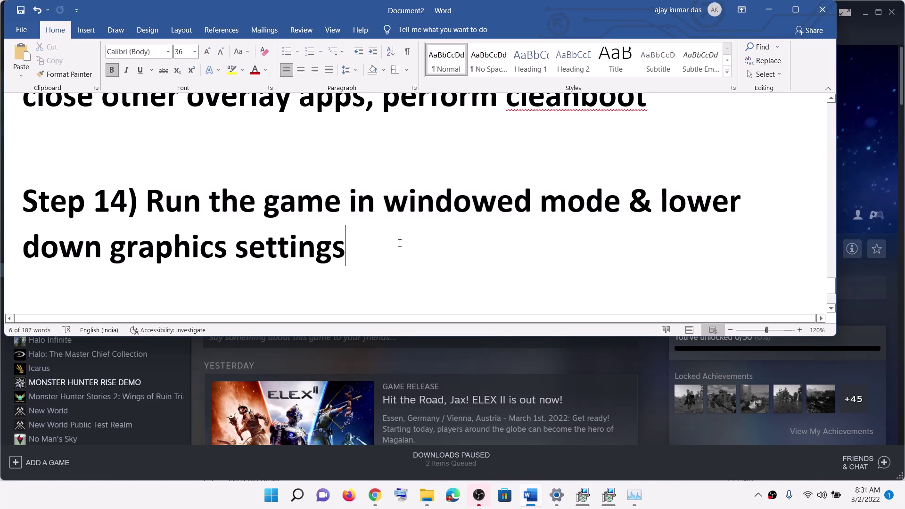
pyautogui.moveTo(258, 207); pyautogui.dragTo(623, 203)
pyautogui.moveTo(50, 249); pyautogui.dragTo(345, 247)
pyautogui.click(156, 245)
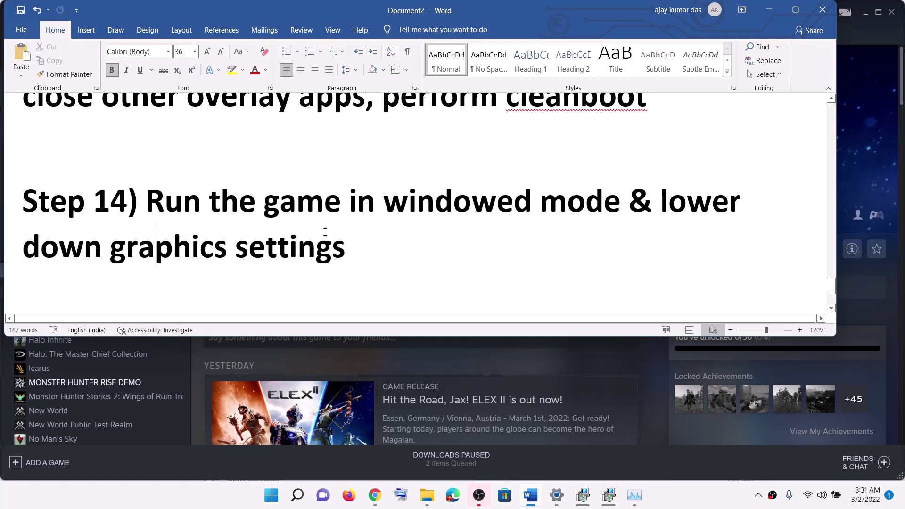
# - Highlight the whole Step 14 instruction, then scroll to Step 15's 'Uninstall and reinstall the game'
pyautogui.moveTo(356, 250); pyautogui.dragTo(147, 198)
pyautogui.click(361, 242)
pyautogui.scroll(-4, 240, 241)
pyautogui.moveTo(153, 231); pyautogui.dragTo(255, 278)
# - Minimize Word and view ELEX II's Manage > Uninstall option in Steam without using it
pyautogui.click(768, 10)
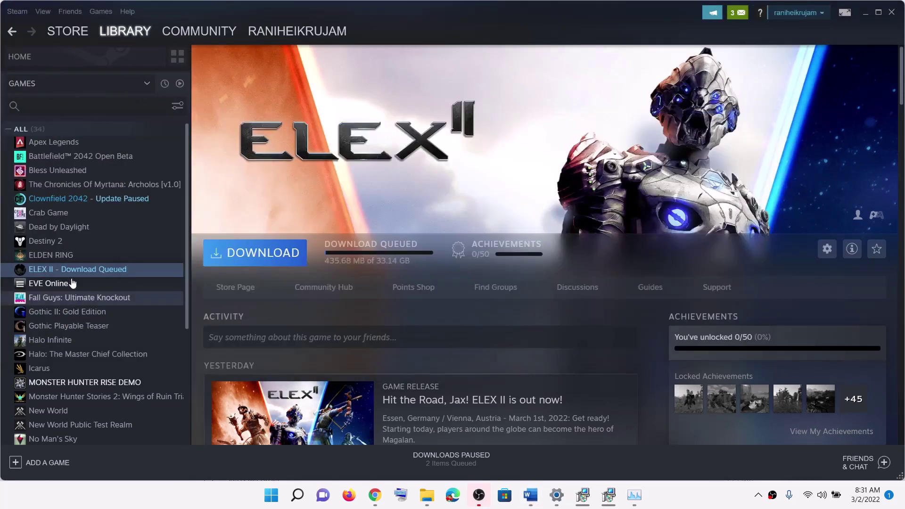
pyautogui.rightClick(72, 270)
pyautogui.moveTo(114, 330)
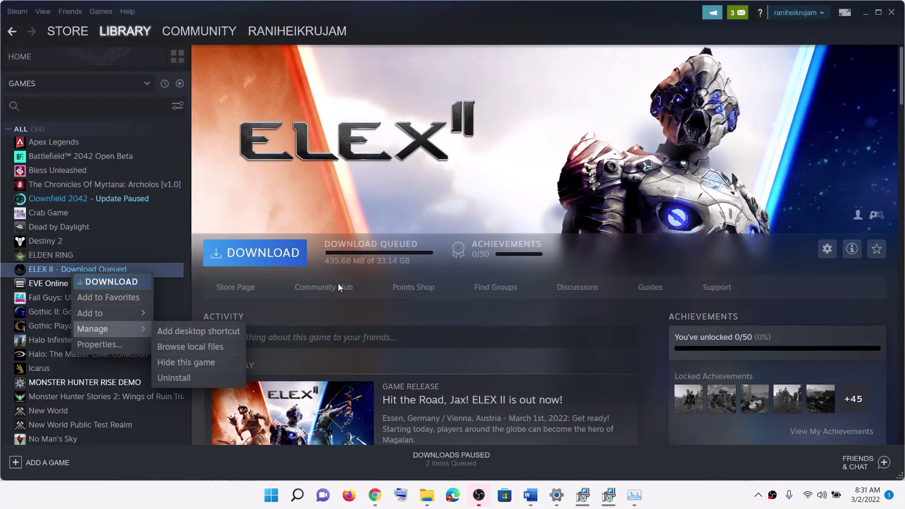
pyautogui.click(471, 319)
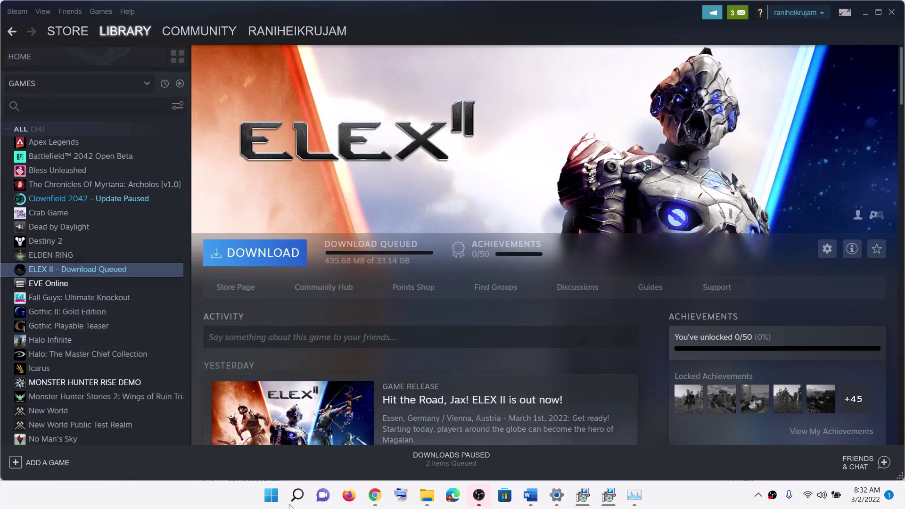
# - Show the Start menu's Power options with Restart, then close them without restarting
pyautogui.click(271, 495)
pyautogui.click(598, 455)
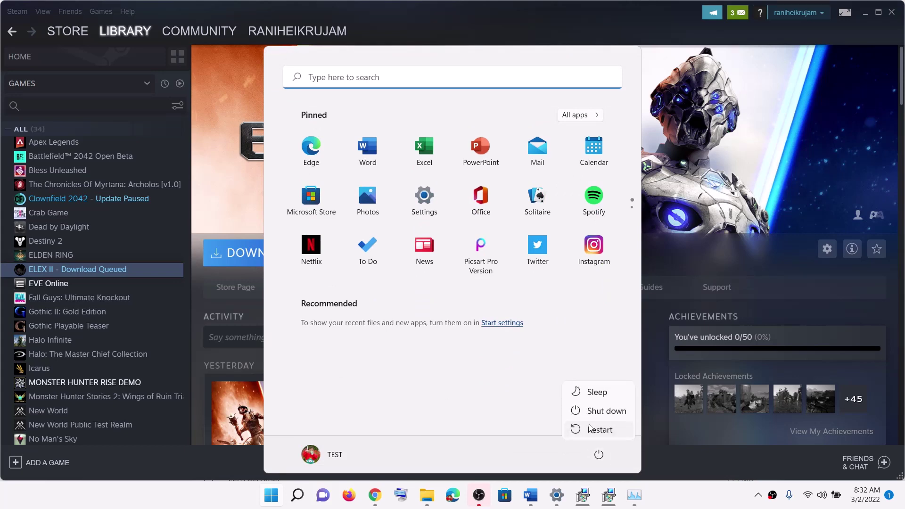
pyautogui.click(671, 254)
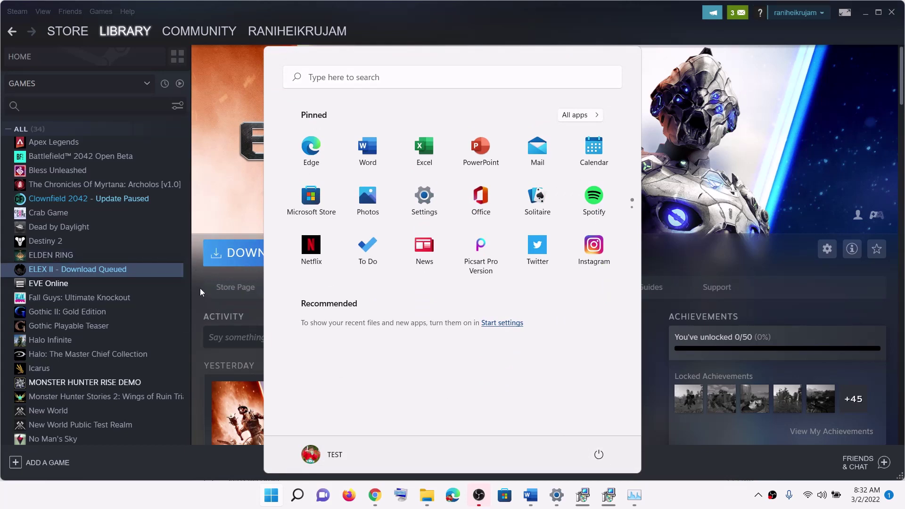
pyautogui.click(200, 287)
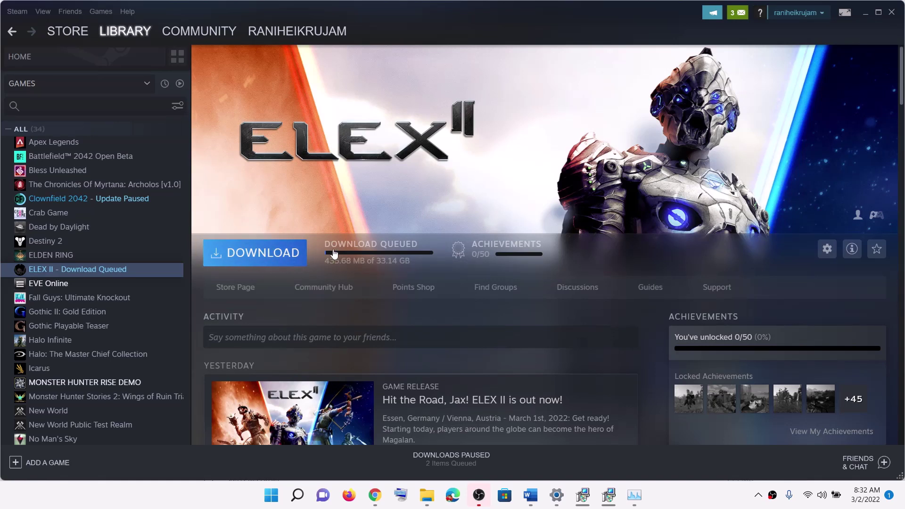
pyautogui.moveTo(530, 495)
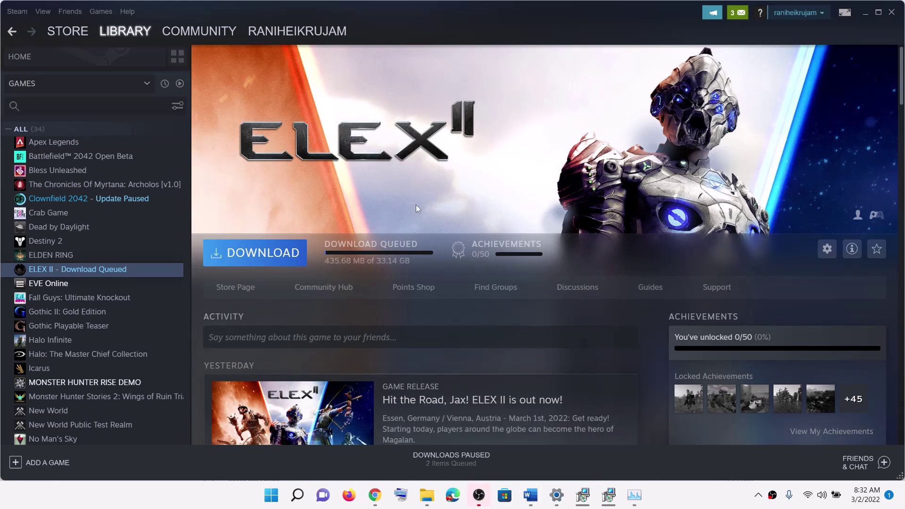